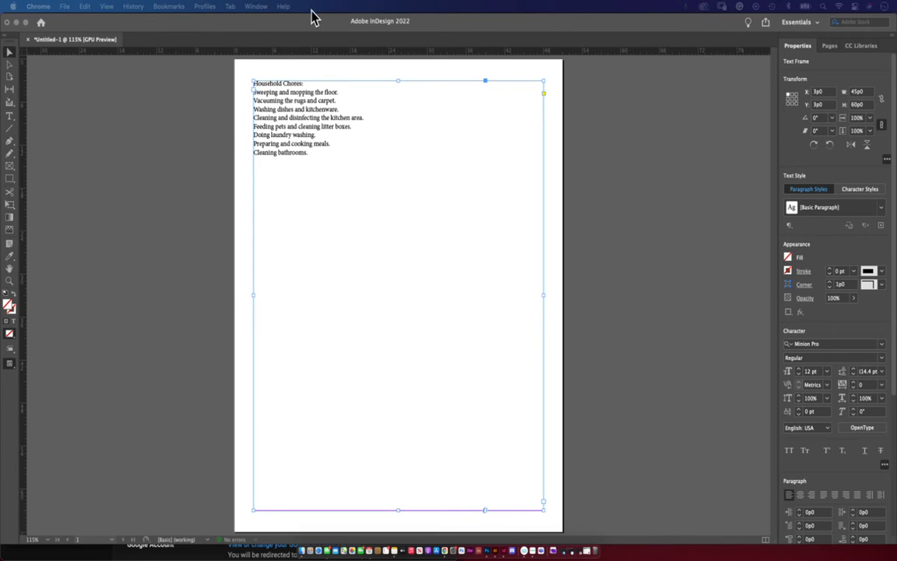
Step: Bring InDesign to the front and switch to the Advanced workspace
{"action": "left_click", "coordinate": [200, 165]}
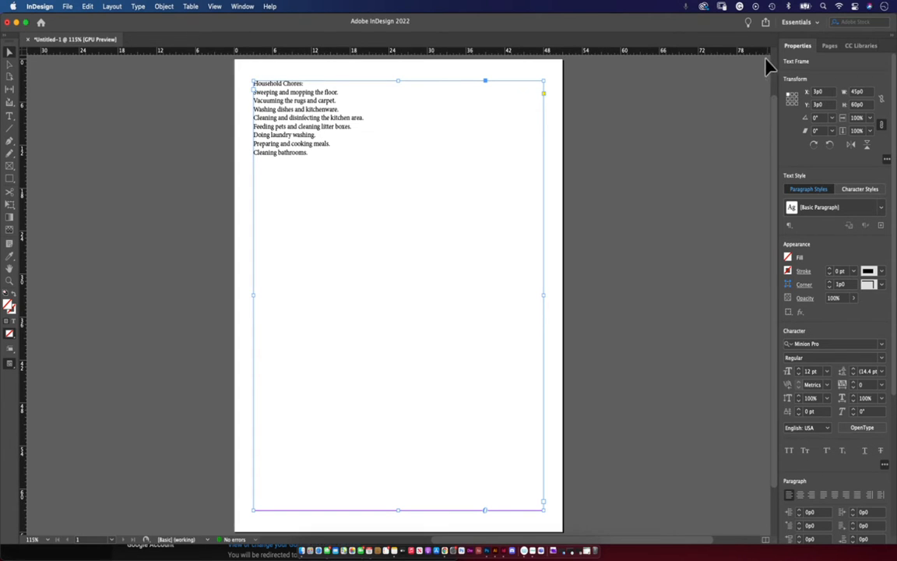
{"action": "left_click", "coordinate": [808, 24]}
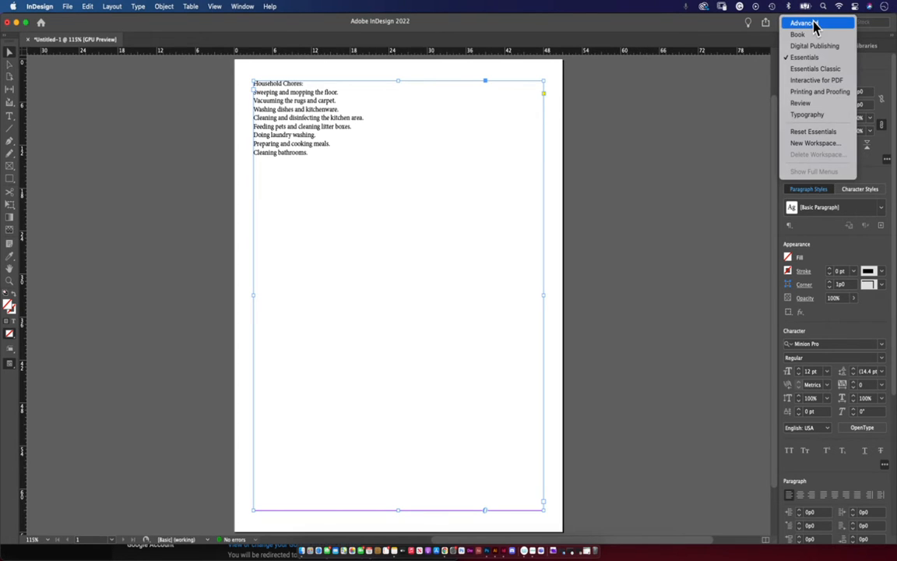
{"action": "left_click", "coordinate": [814, 24]}
Step: Switch to the Essentials Classic workspace and collapse the expanded Layers panel
{"action": "left_click", "coordinate": [235, 8]}
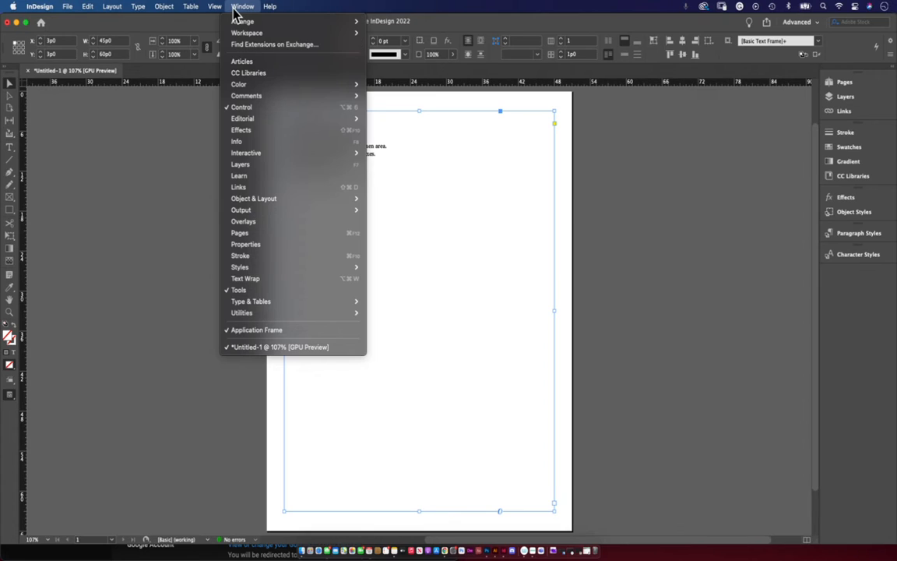
{"action": "mouse_move", "coordinate": [241, 34]}
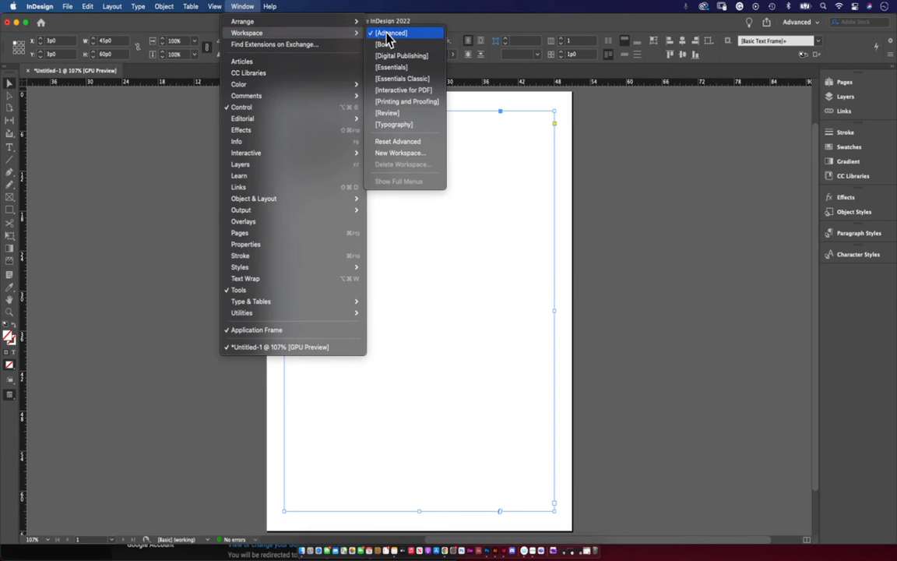
{"action": "left_click", "coordinate": [403, 80]}
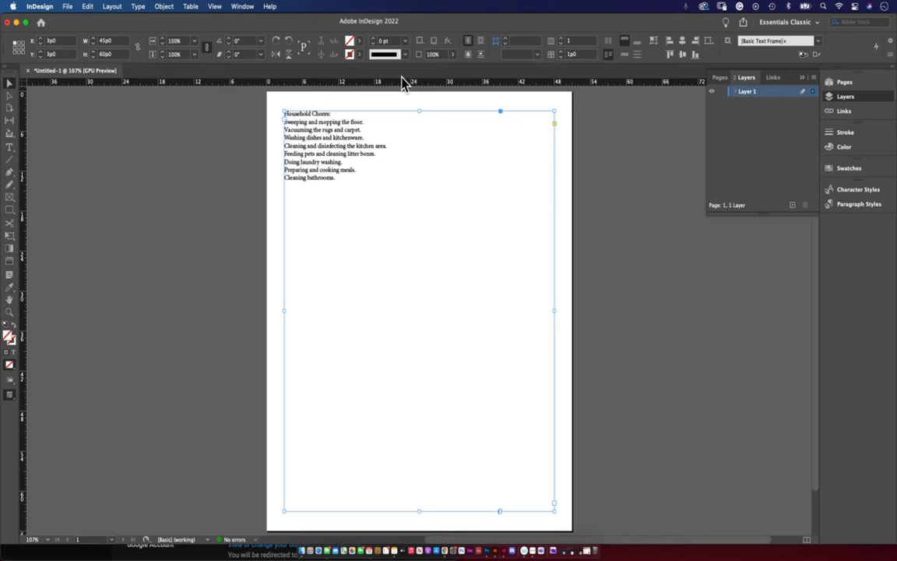
{"action": "left_click", "coordinate": [803, 80]}
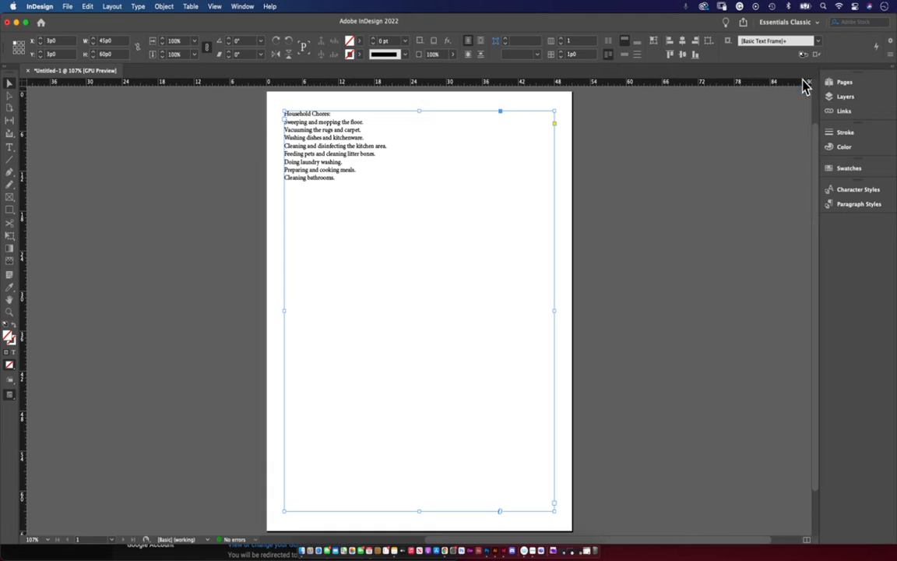
Step: Look at the Paragraph Styles and Character Styles panels, leaving both collapsed
{"action": "left_click", "coordinate": [854, 212]}
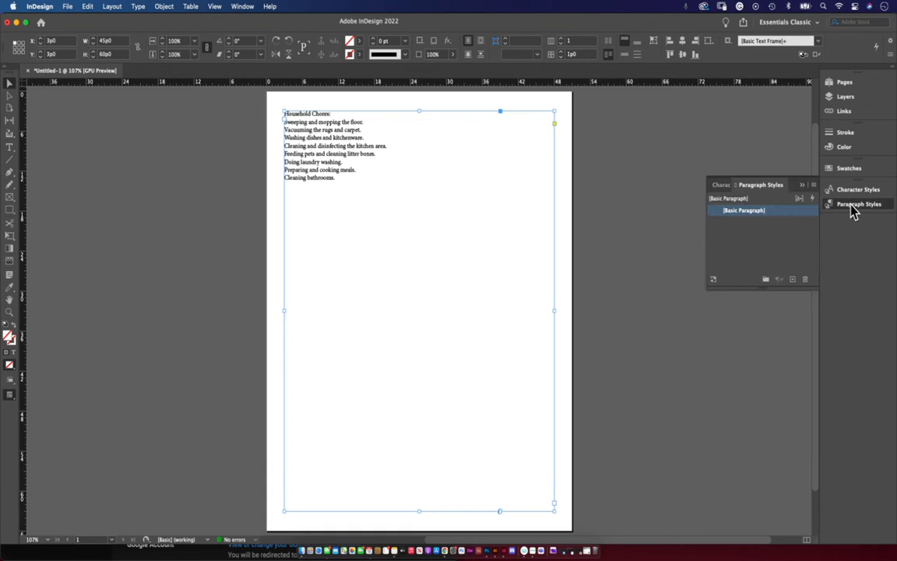
{"action": "left_click", "coordinate": [855, 210]}
{"action": "left_click", "coordinate": [854, 192]}
{"action": "left_click", "coordinate": [854, 192]}
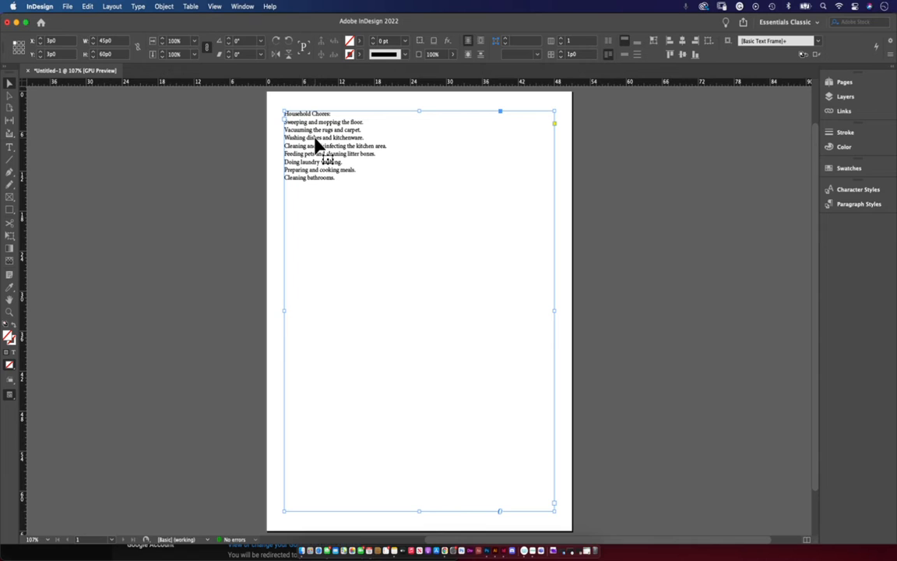
Step: Create a new paragraph style and open its options, keeping the chores list in view beside the dialog
{"action": "left_click", "coordinate": [849, 204]}
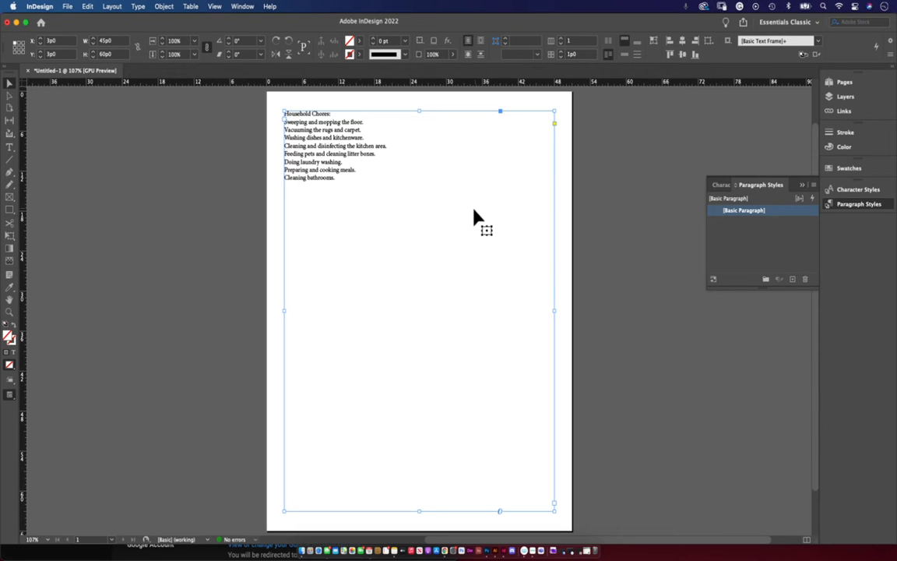
{"action": "left_click", "coordinate": [792, 278]}
{"action": "left_click", "coordinate": [729, 225]}
{"action": "double_click", "coordinate": [730, 225]}
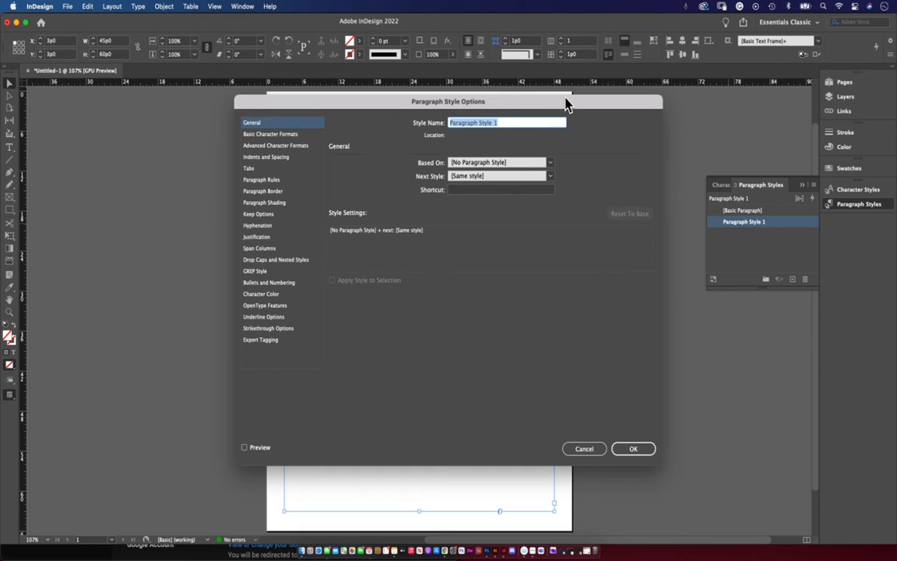
{"action": "left_click_drag", "start_coordinate": [567, 100], "coordinate": [895, 108]}
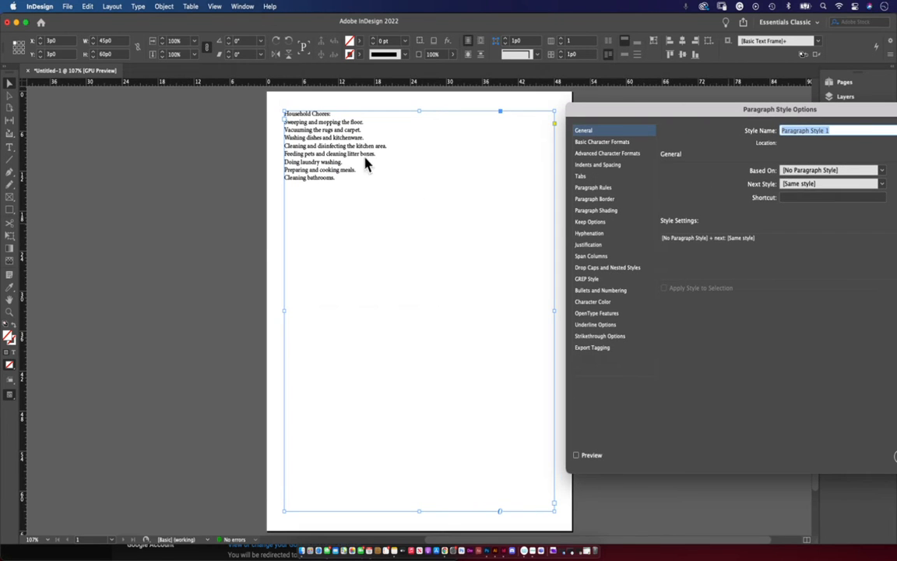
Step: Examine the Basic Character Formats and Tabs settings of the new paragraph style
{"action": "left_click", "coordinate": [612, 143]}
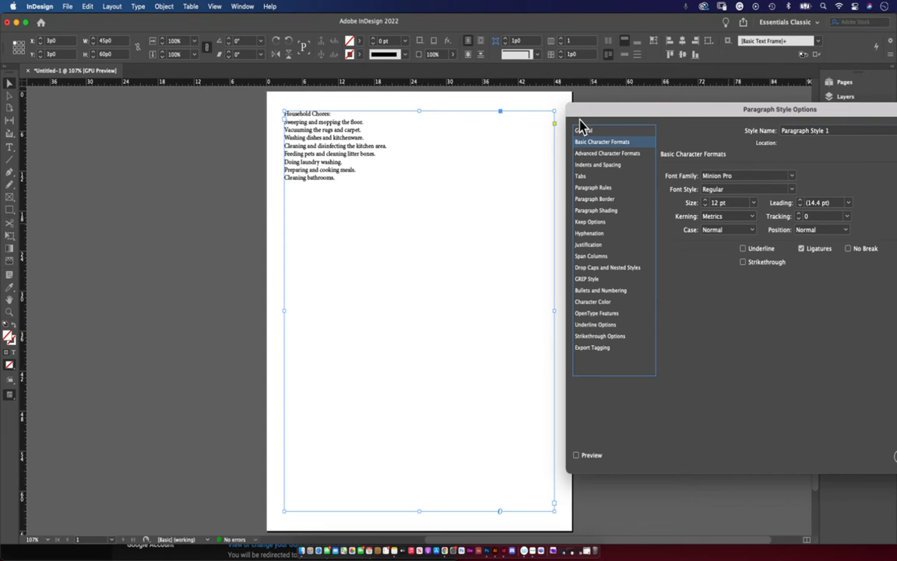
{"action": "left_click_drag", "start_coordinate": [628, 119], "coordinate": [532, 122]}
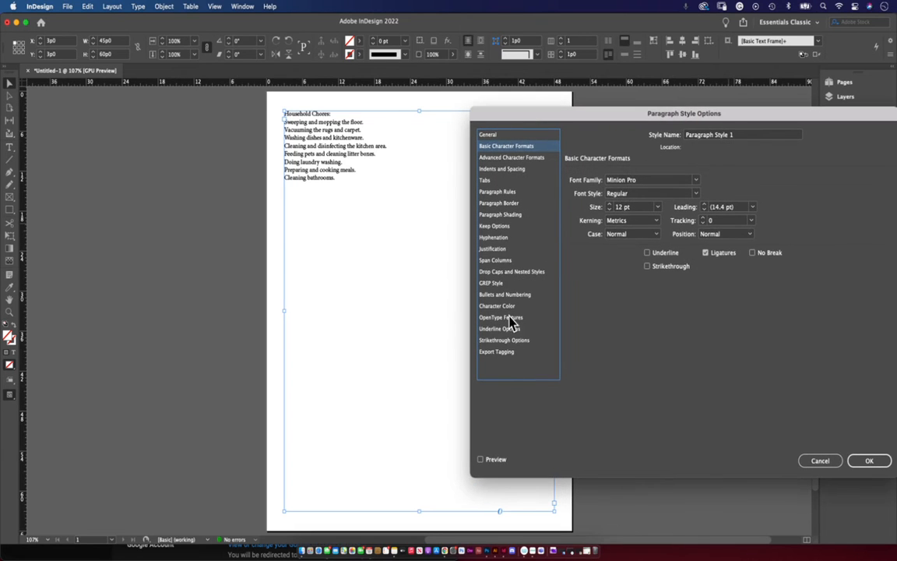
{"action": "left_click_drag", "start_coordinate": [567, 117], "coordinate": [509, 115]}
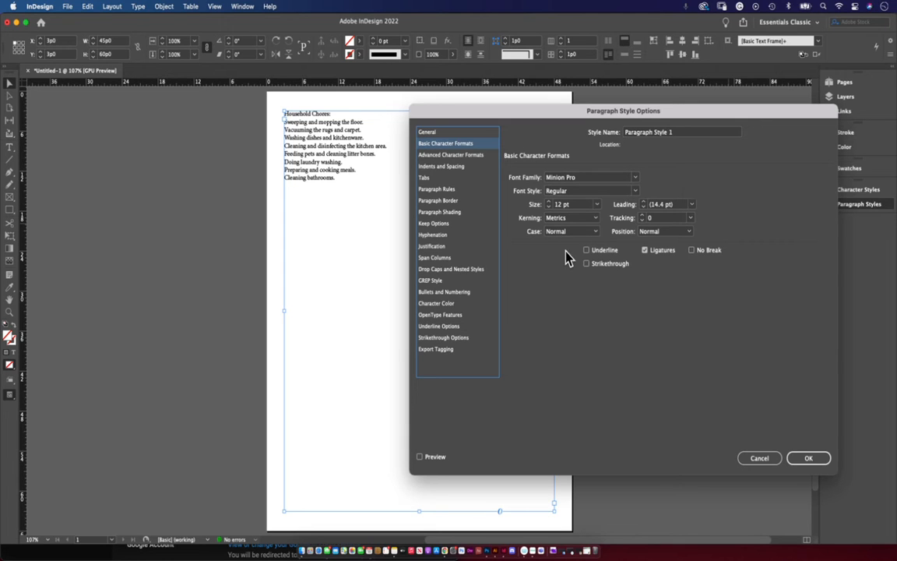
{"action": "left_click", "coordinate": [425, 177]}
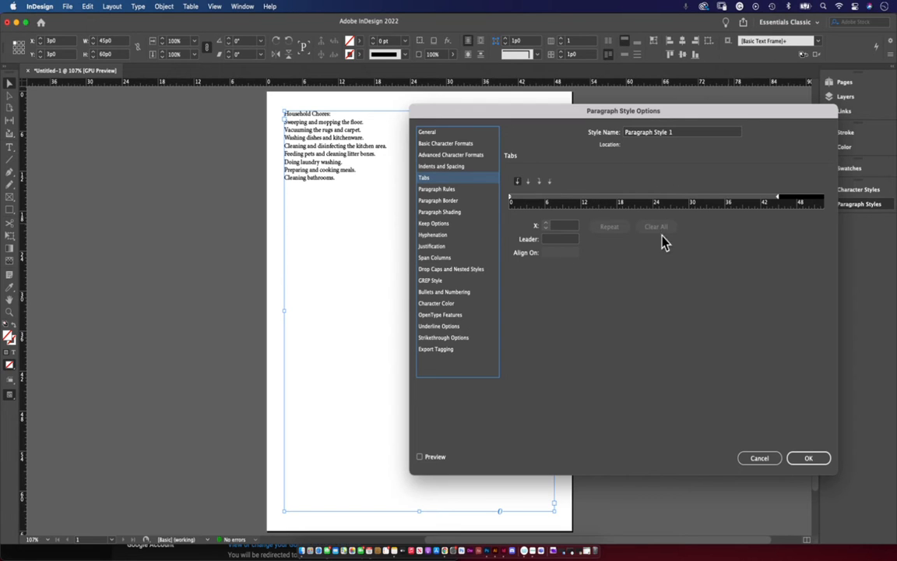
Step: Set the paragraph style's font family to Acumin Variable Concept and turn on the preview
{"action": "left_click", "coordinate": [450, 145]}
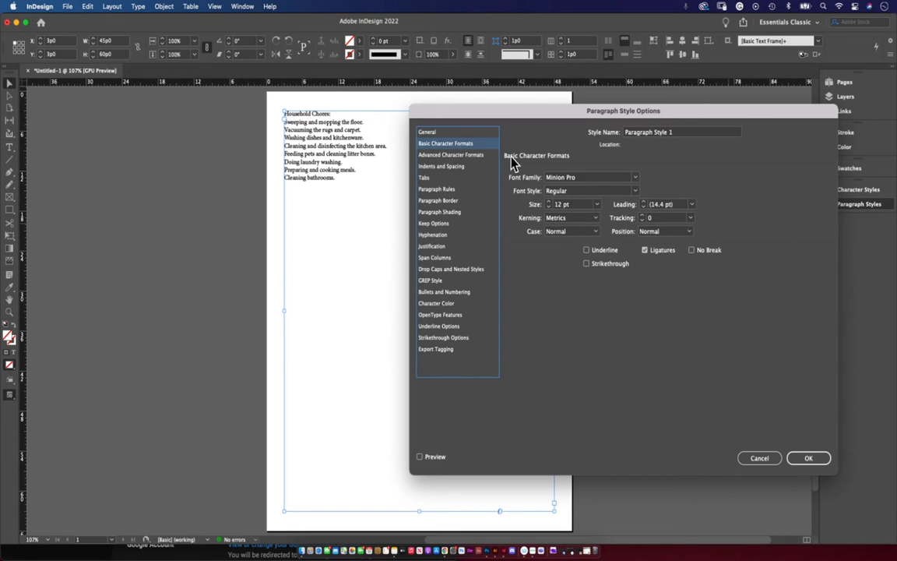
{"action": "left_click", "coordinate": [591, 178]}
{"action": "left_click", "coordinate": [636, 179]}
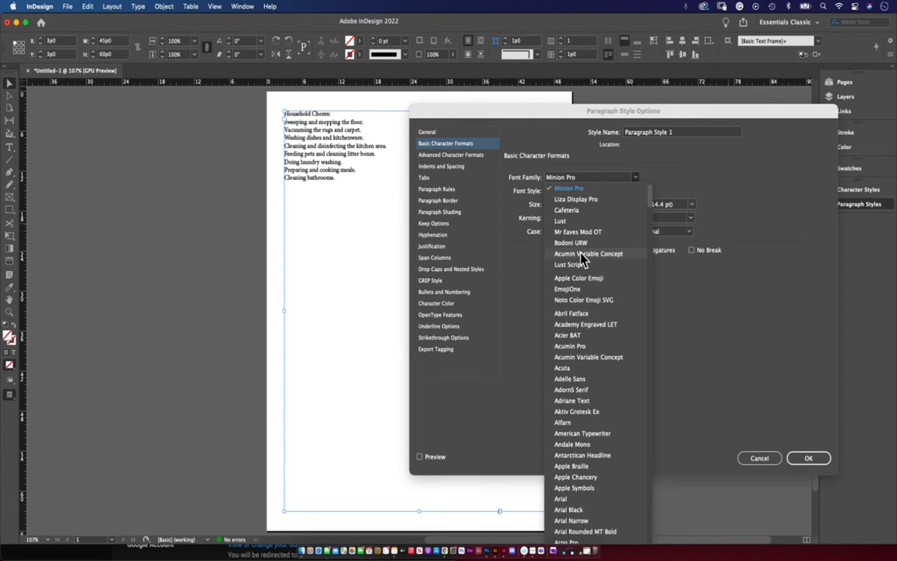
{"action": "left_click", "coordinate": [580, 253]}
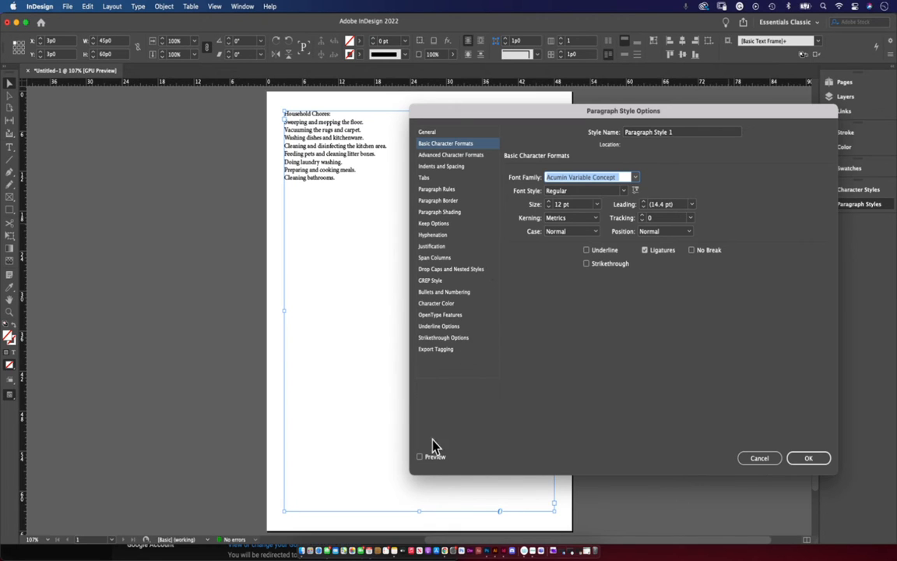
{"action": "left_click", "coordinate": [420, 457]}
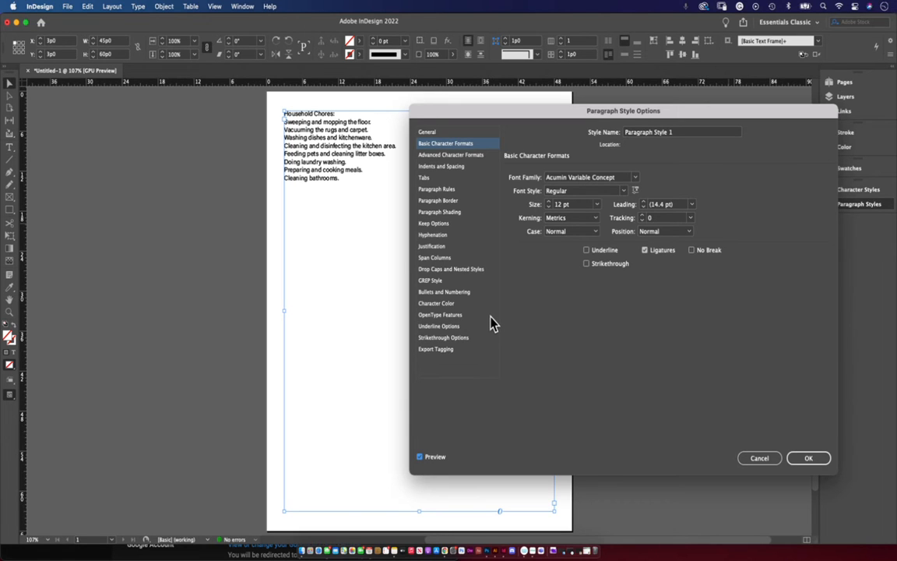
Step: Reselect Acumin Variable Concept as the style's font family and set the font size to 18 pt
{"action": "left_click", "coordinate": [633, 179]}
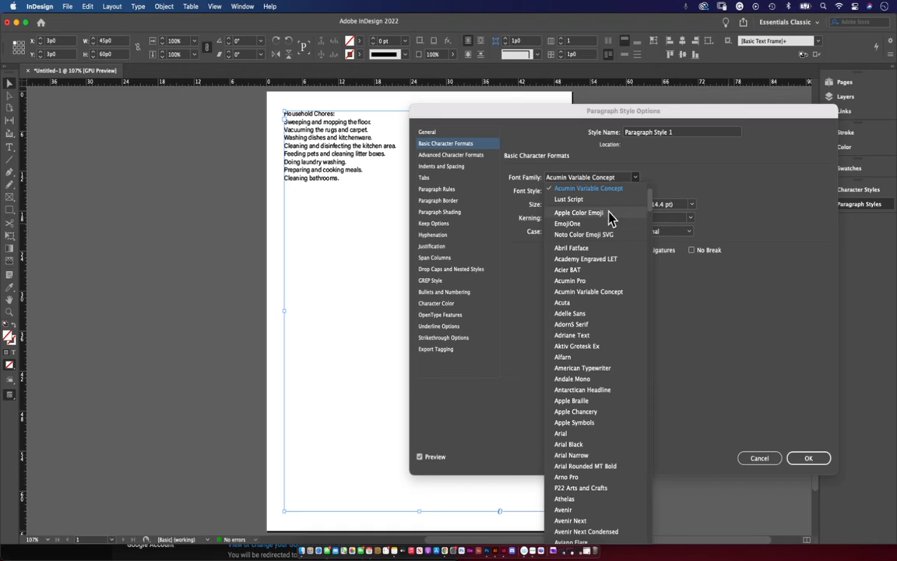
{"action": "left_click", "coordinate": [586, 291]}
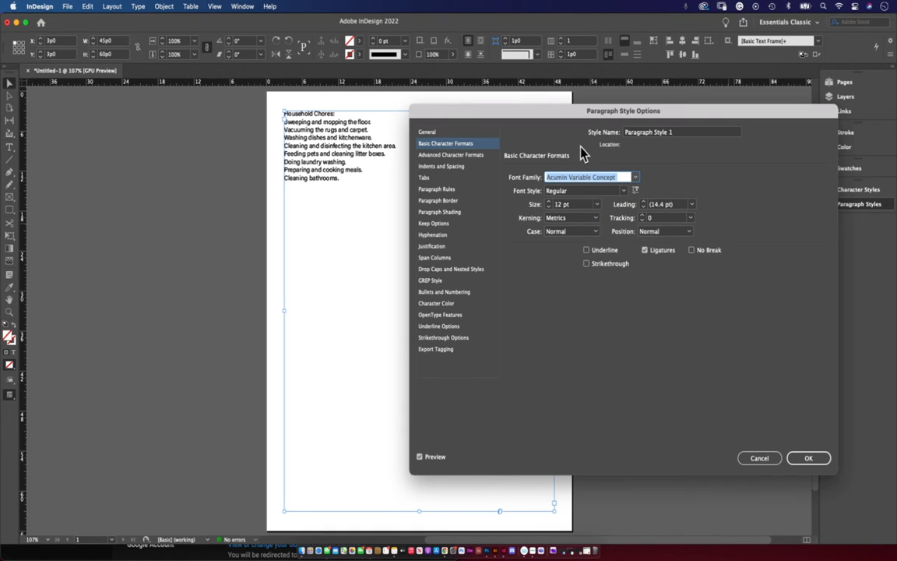
{"action": "left_click", "coordinate": [599, 206]}
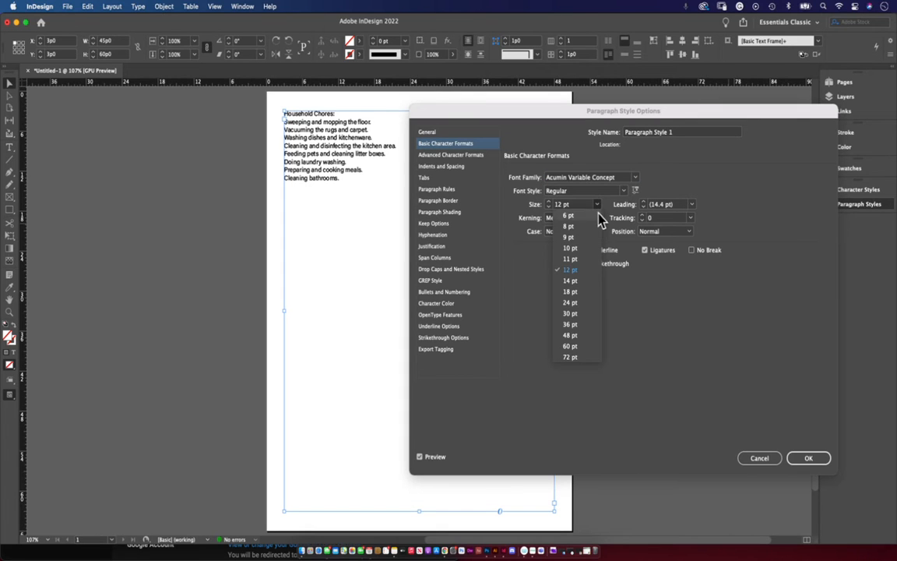
{"action": "left_click", "coordinate": [581, 300]}
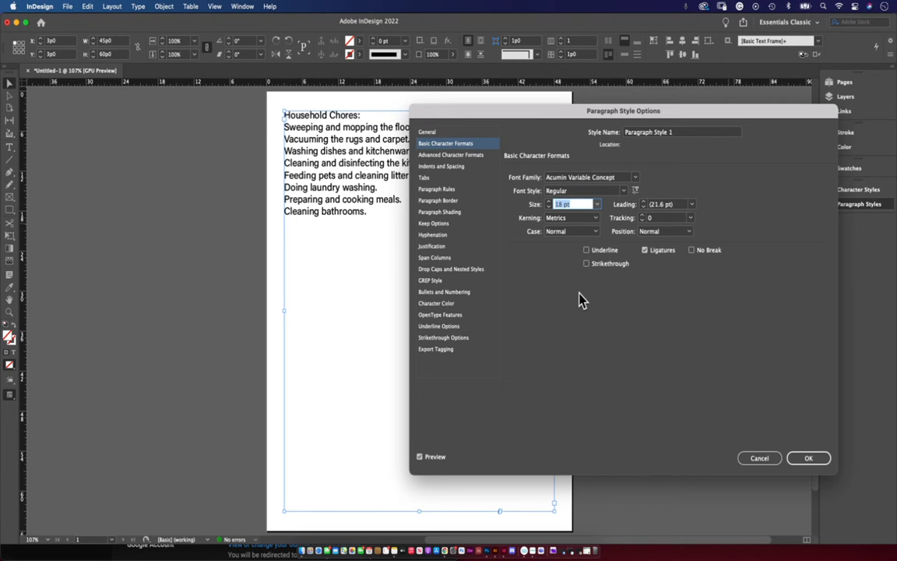
Step: Set the paragraph style's font family to Arial, with the dialog moved clear of the text
{"action": "left_click_drag", "start_coordinate": [562, 119], "coordinate": [576, 106]}
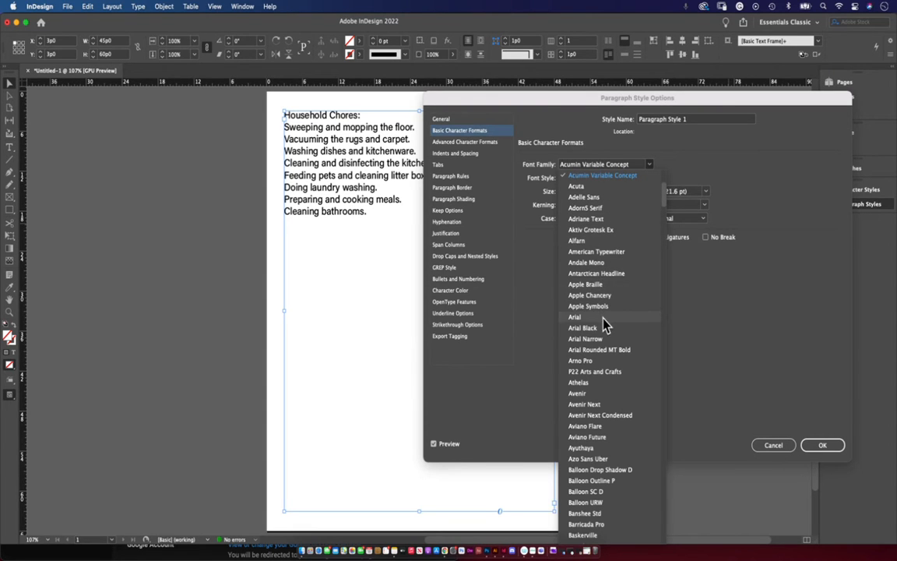
{"action": "scroll", "coordinate": [603, 313], "scroll_direction": "down", "scroll_amount": 5}
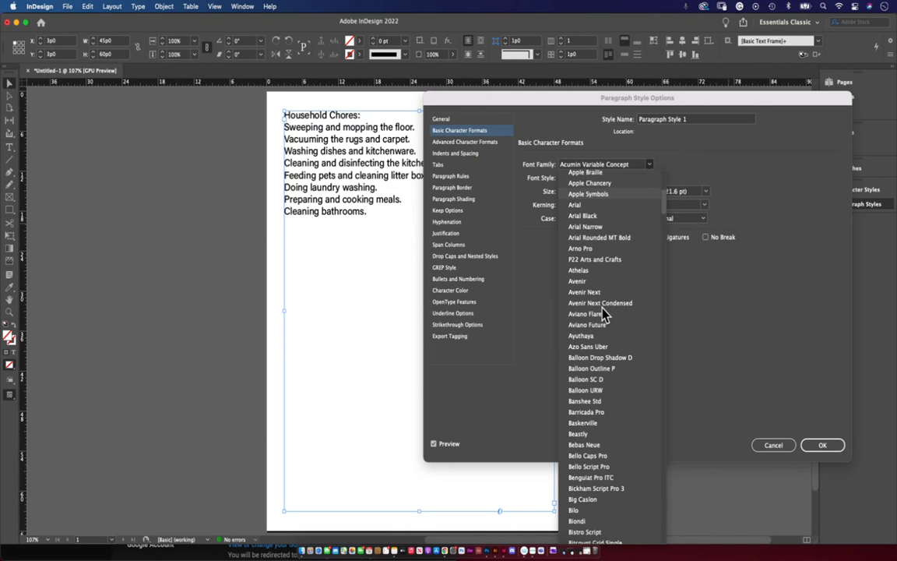
{"action": "left_click", "coordinate": [598, 207]}
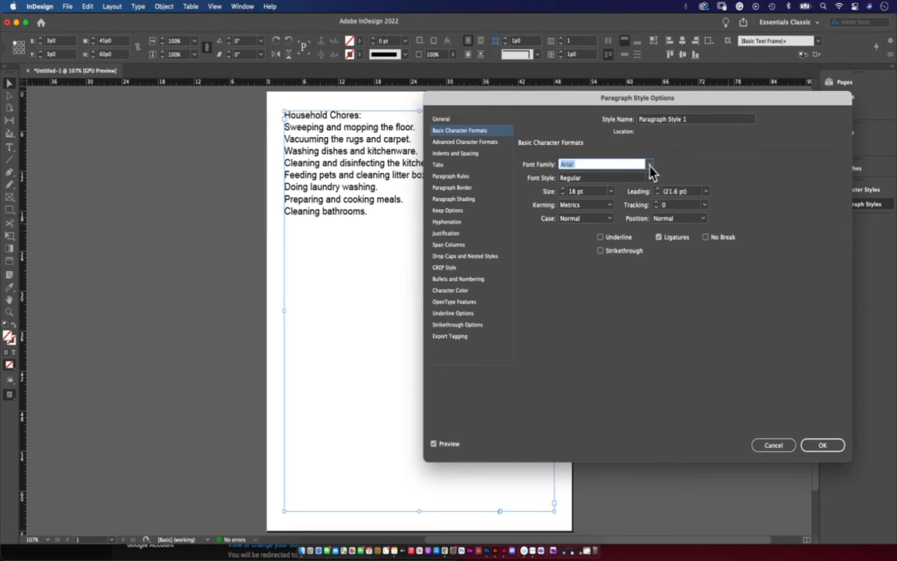
Step: Set the paragraph style's font family to Times
{"action": "left_click", "coordinate": [649, 166]}
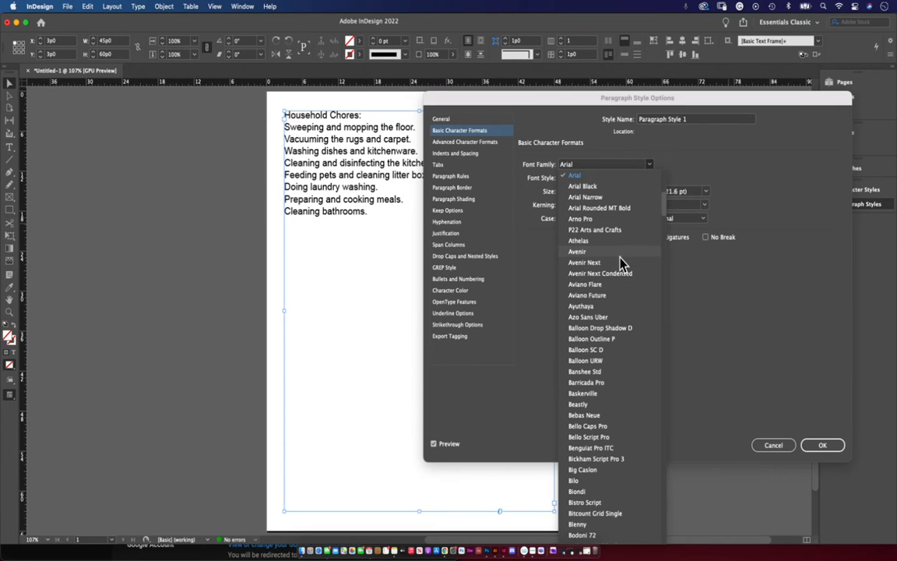
{"action": "scroll", "coordinate": [623, 296], "scroll_direction": "up", "scroll_amount": 5}
{"action": "scroll", "coordinate": [623, 295], "scroll_direction": "down", "scroll_amount": 5}
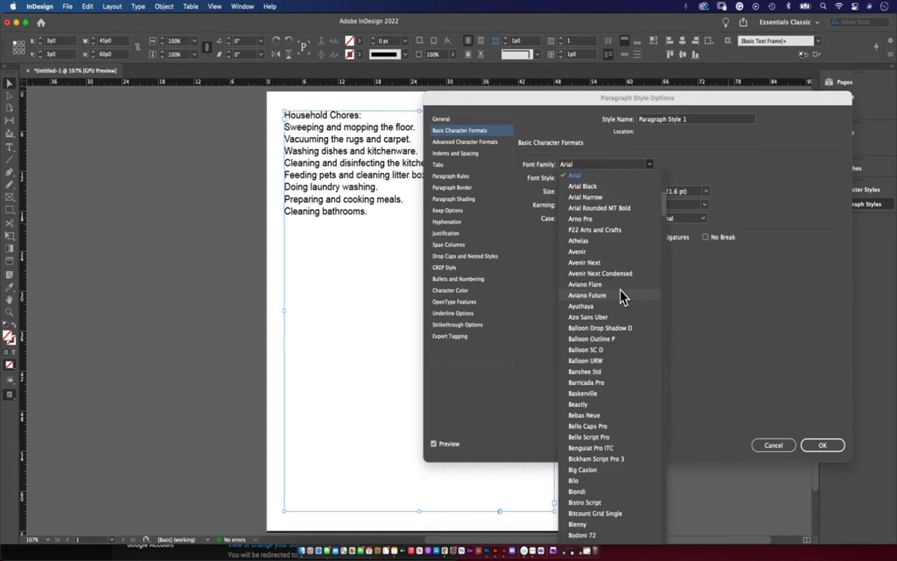
{"action": "scroll", "coordinate": [622, 296], "scroll_direction": "down", "scroll_amount": 2}
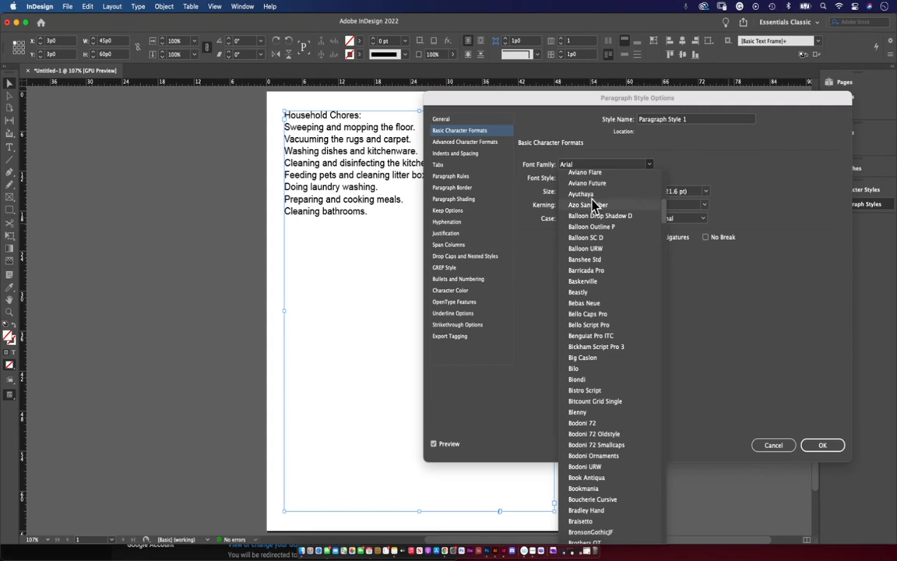
{"action": "left_click", "coordinate": [585, 164]}
{"action": "type", "text": "Times"}
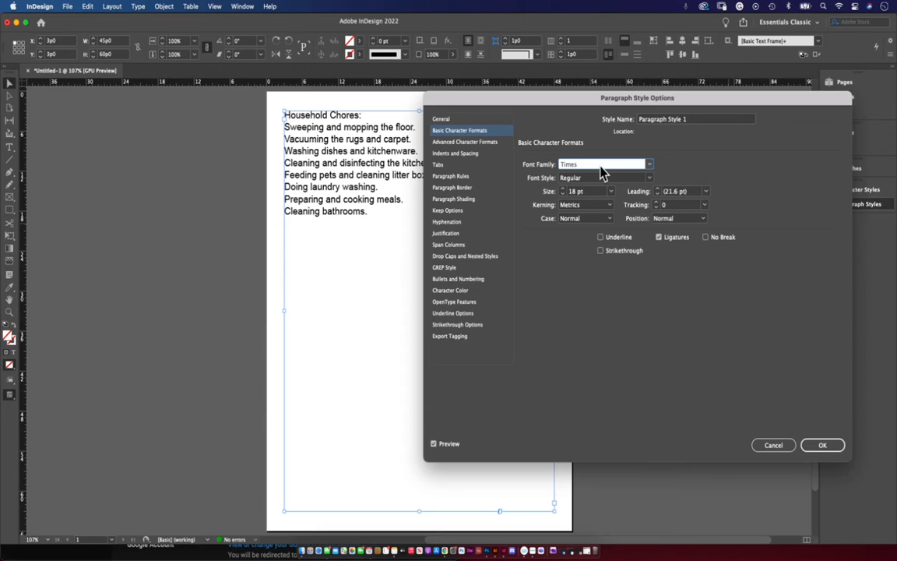
{"action": "key", "text": "Tab"}
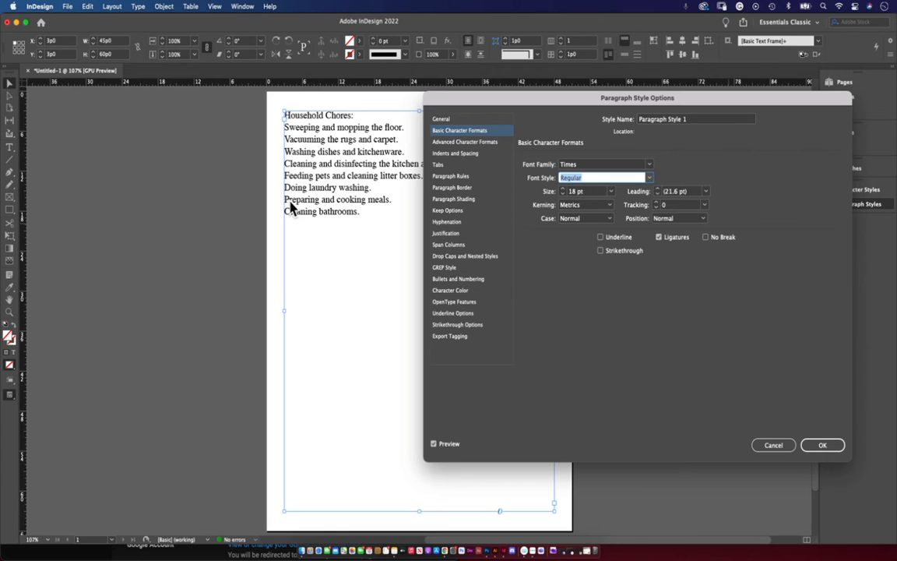
Step: Try Noto Sans Adlam, Noto Sans Armenian and Noto Sans Avestan as the paragraph style's font family
{"action": "left_click", "coordinate": [649, 167]}
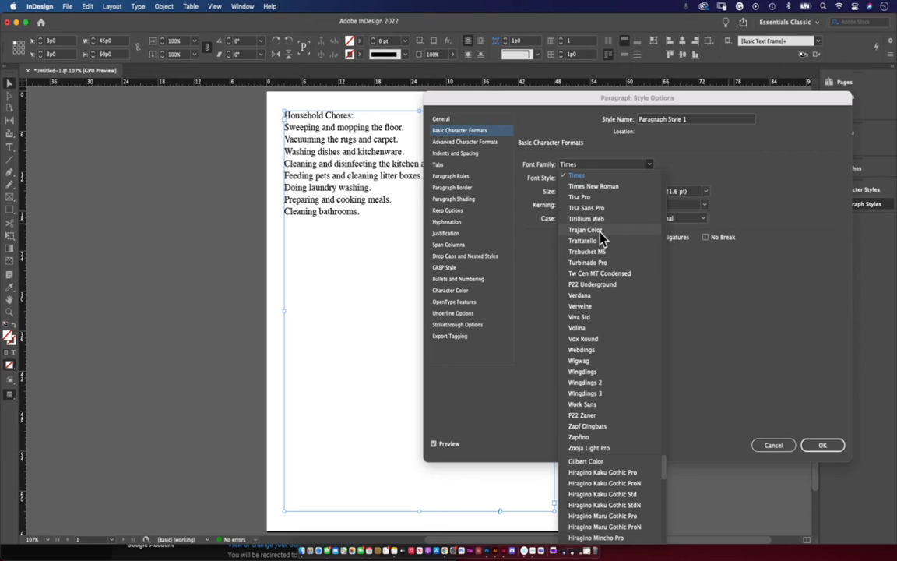
{"action": "scroll", "coordinate": [600, 237], "scroll_direction": "up", "scroll_amount": 10}
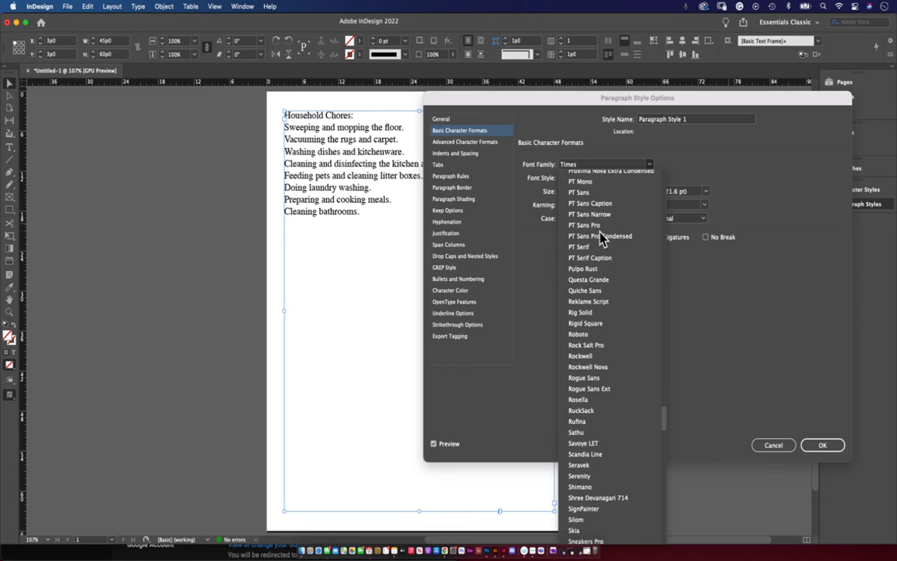
{"action": "scroll", "coordinate": [600, 237], "scroll_direction": "up", "scroll_amount": 10}
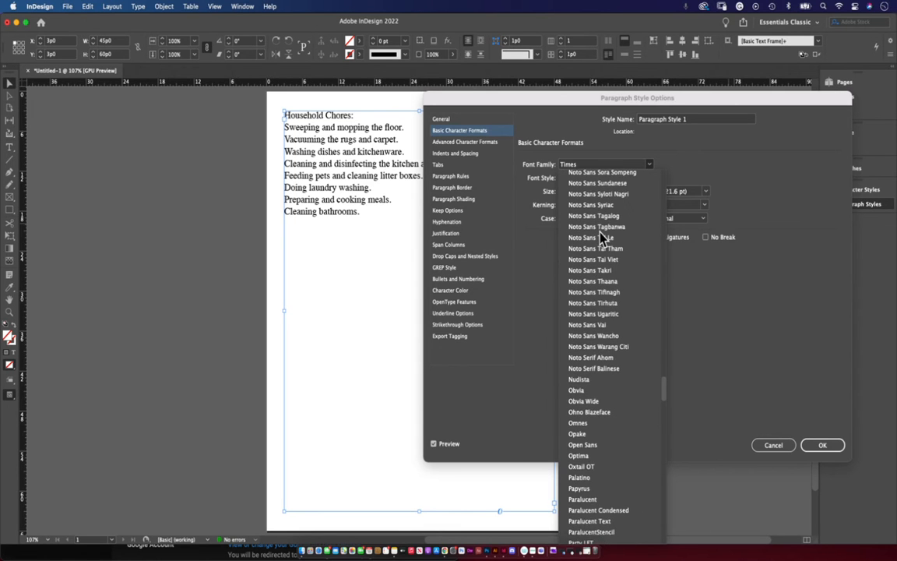
{"action": "scroll", "coordinate": [600, 237], "scroll_direction": "up", "scroll_amount": 10}
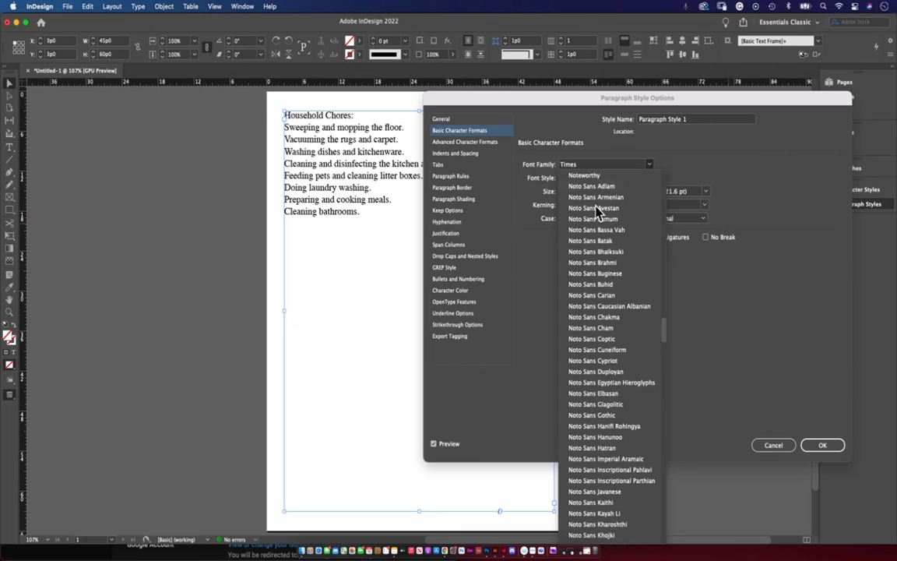
{"action": "left_click", "coordinate": [598, 188]}
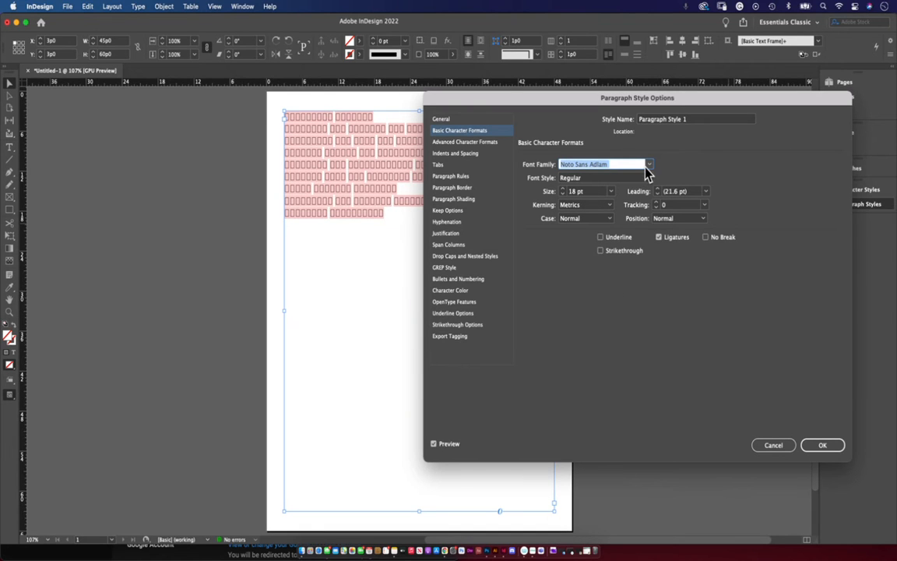
{"action": "key", "text": "Down"}
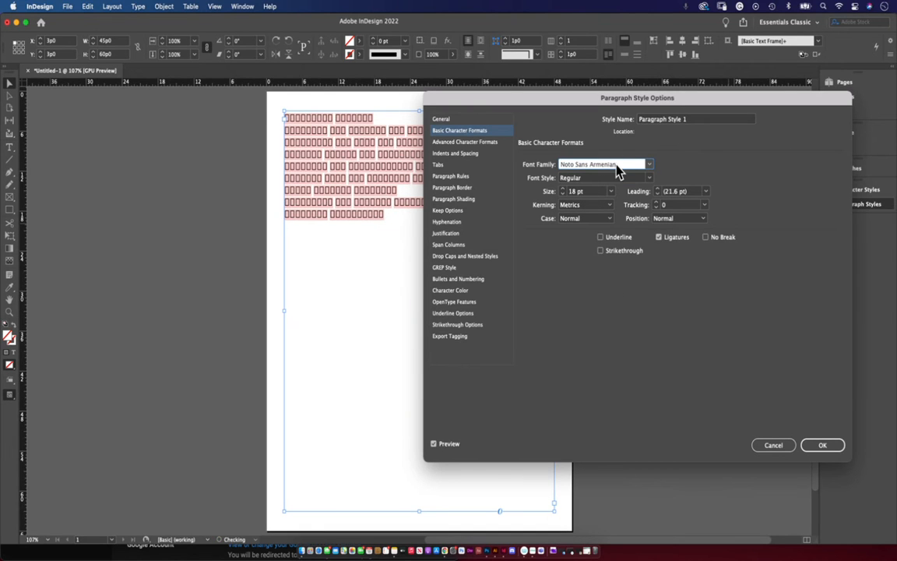
{"action": "key", "text": "Up"}
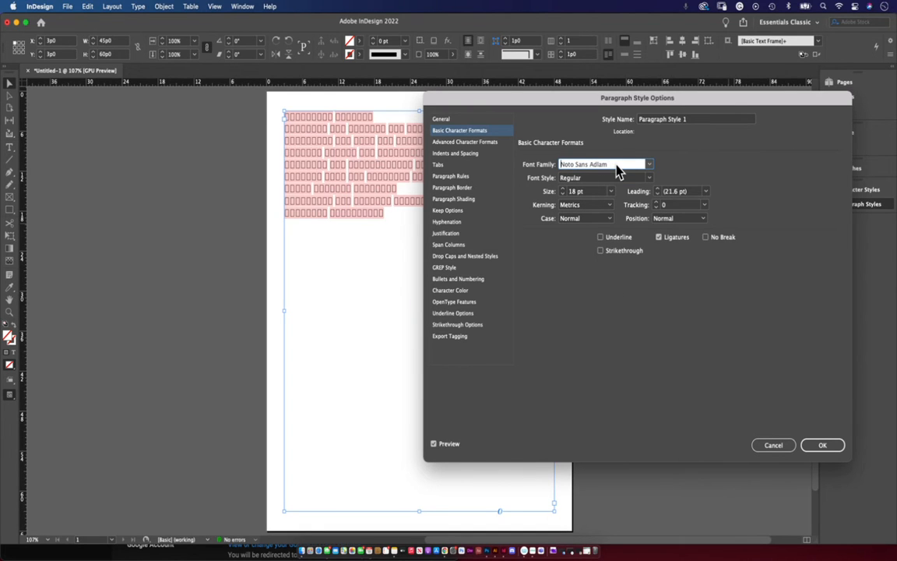
{"action": "key", "text": "Down"}
{"action": "key", "text": "Down"}
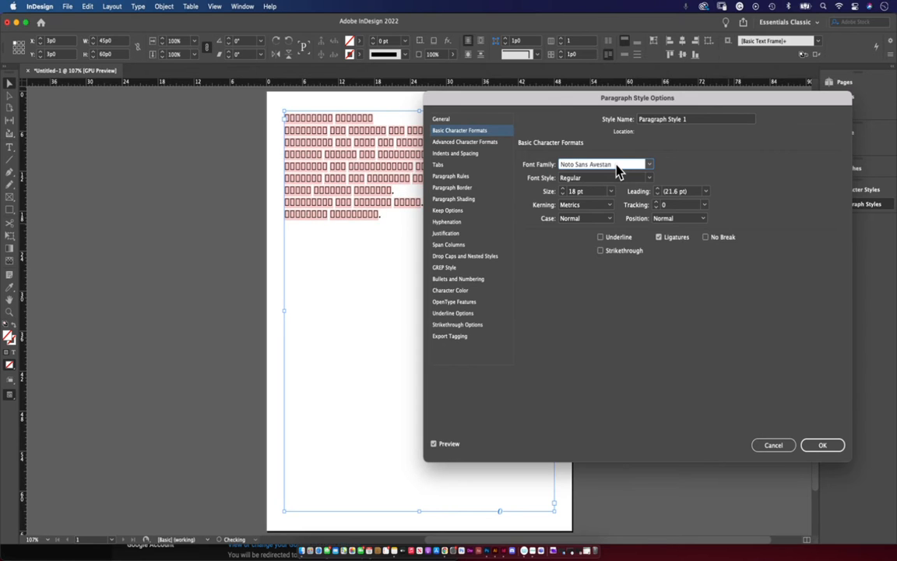
Step: Set the paragraph style's font family to Mukta Mahee, keeping the Regular font style
{"action": "type", "text": "Muli"}
{"action": "key", "text": "Up"}
{"action": "key", "text": "Up"}
{"action": "key", "text": "Down"}
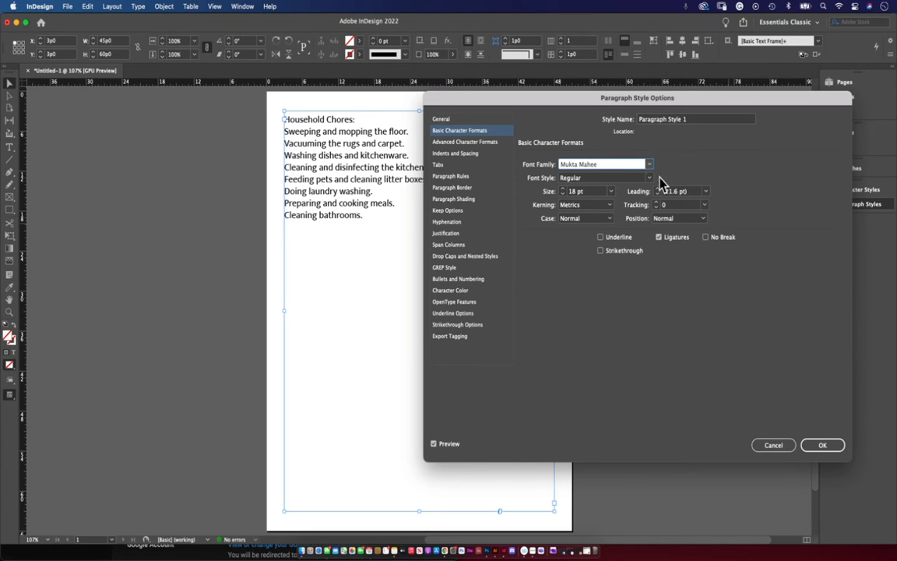
{"action": "left_click", "coordinate": [649, 178]}
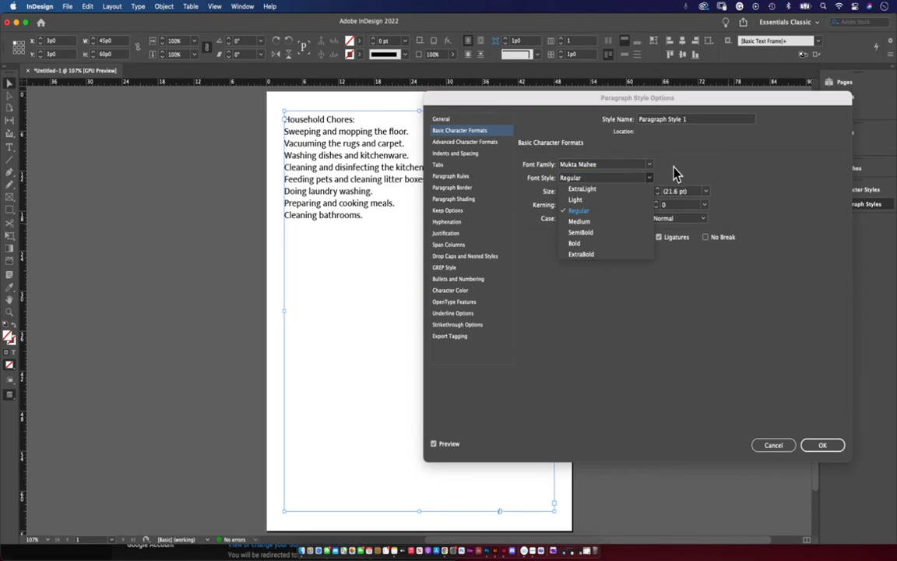
{"action": "left_click", "coordinate": [675, 166]}
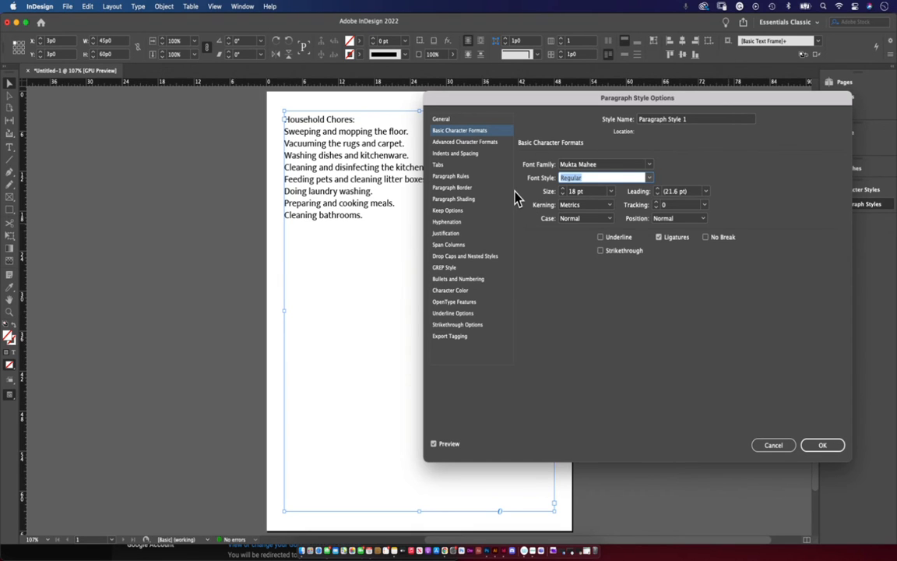
Step: Set the paragraph style's font size to 17 pt and its leading to 23 pt
{"action": "left_click", "coordinate": [563, 194]}
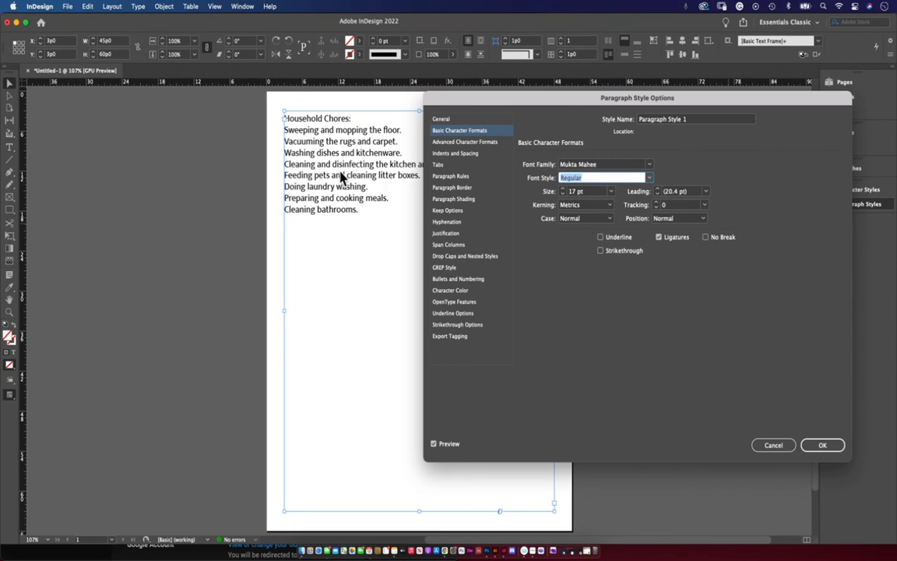
{"action": "left_click", "coordinate": [658, 190]}
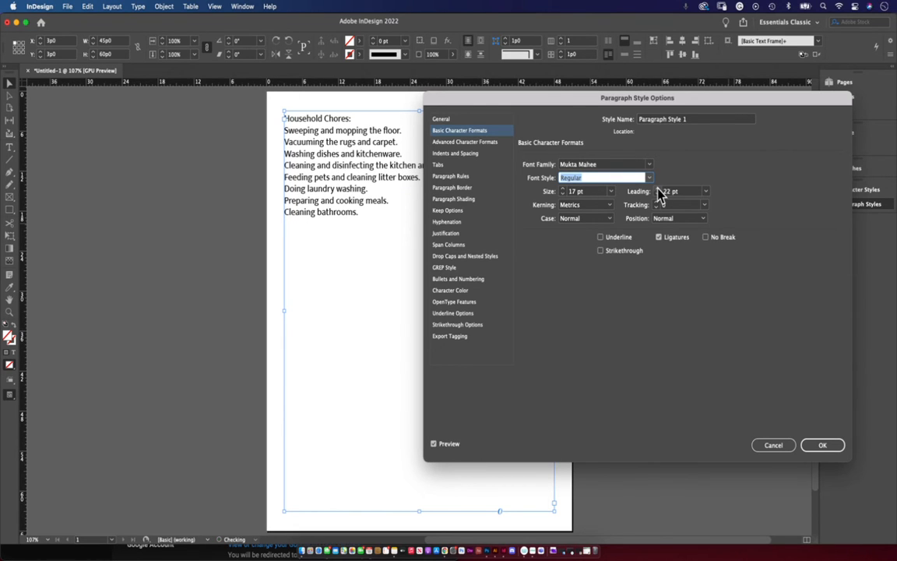
{"action": "left_click", "coordinate": [658, 190]}
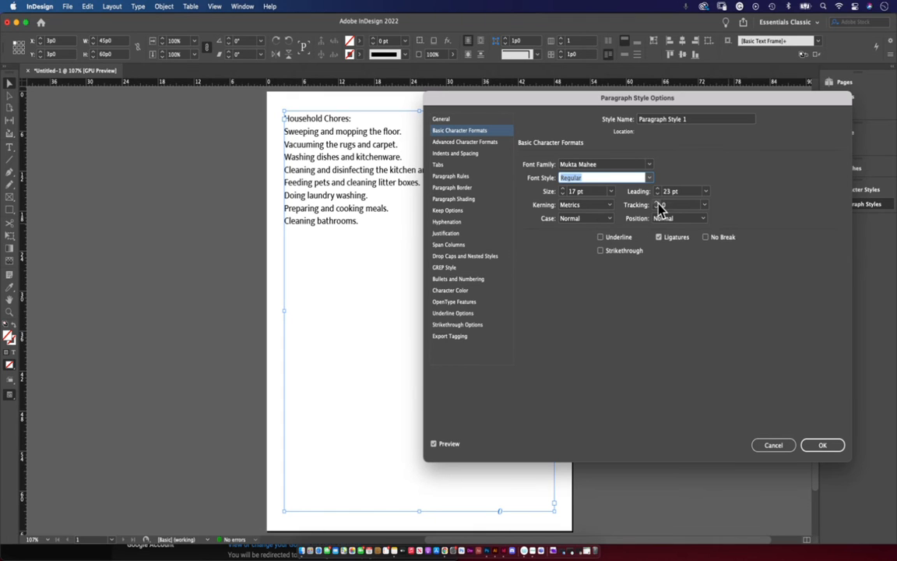
Step: Set the paragraph style's tracking to 20 and save the style options
{"action": "left_click", "coordinate": [657, 202]}
{"action": "left_click", "coordinate": [657, 202]}
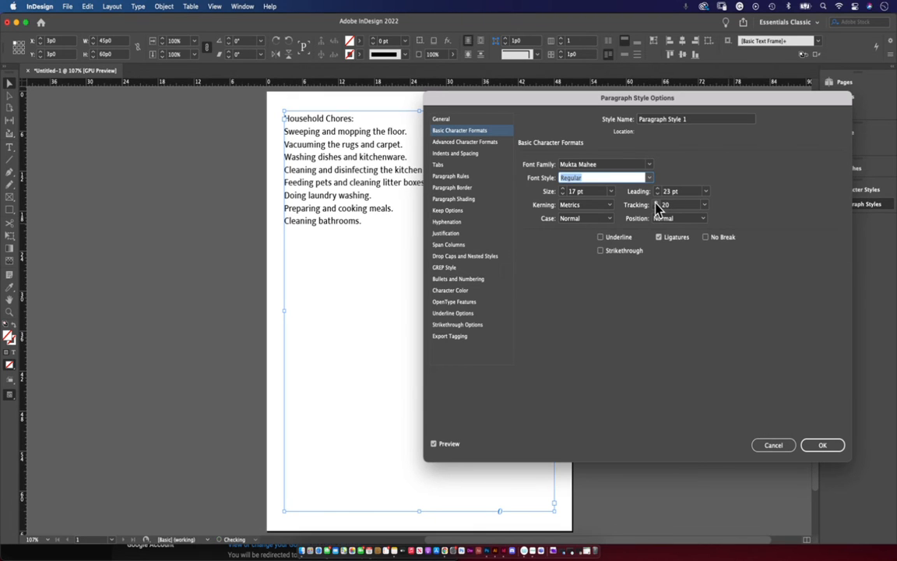
{"action": "left_click", "coordinate": [656, 201]}
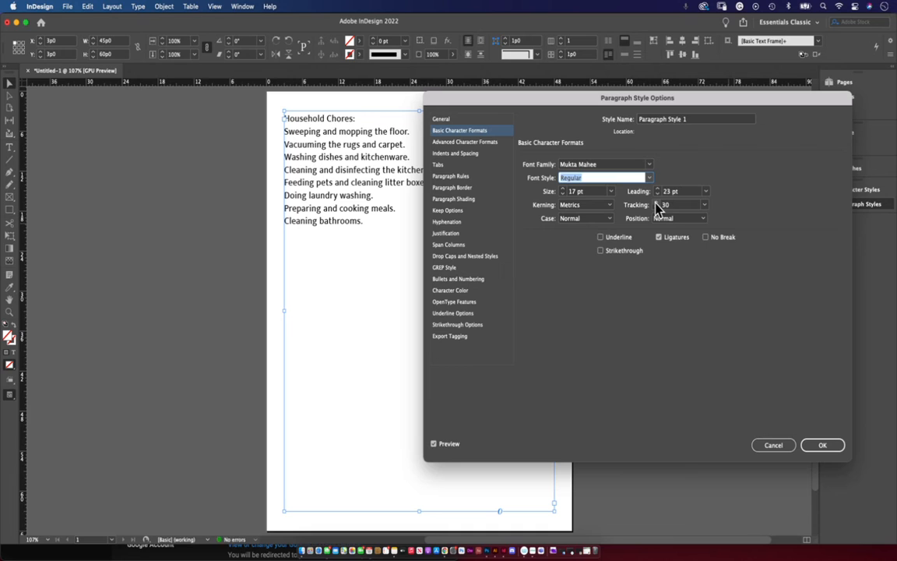
{"action": "left_click", "coordinate": [657, 207]}
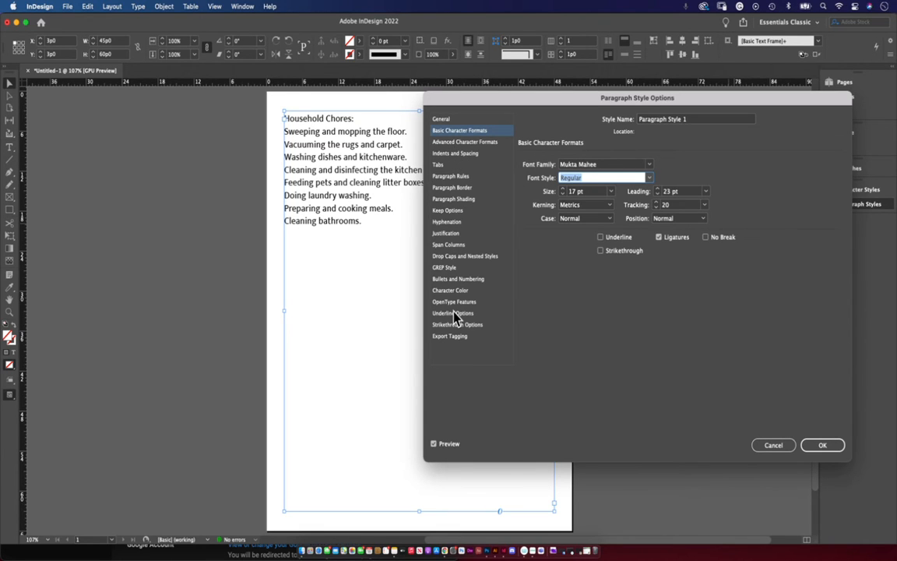
{"action": "left_click", "coordinate": [824, 448]}
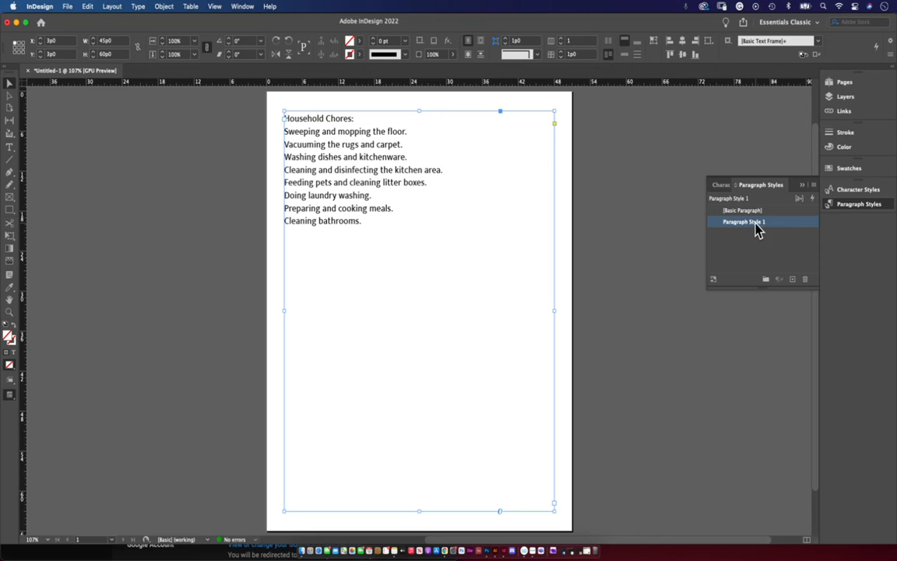
Step: Rename the chores list's paragraph style as Body
{"action": "left_click_drag", "start_coordinate": [742, 225], "coordinate": [366, 167]}
{"action": "double_click", "coordinate": [748, 223]}
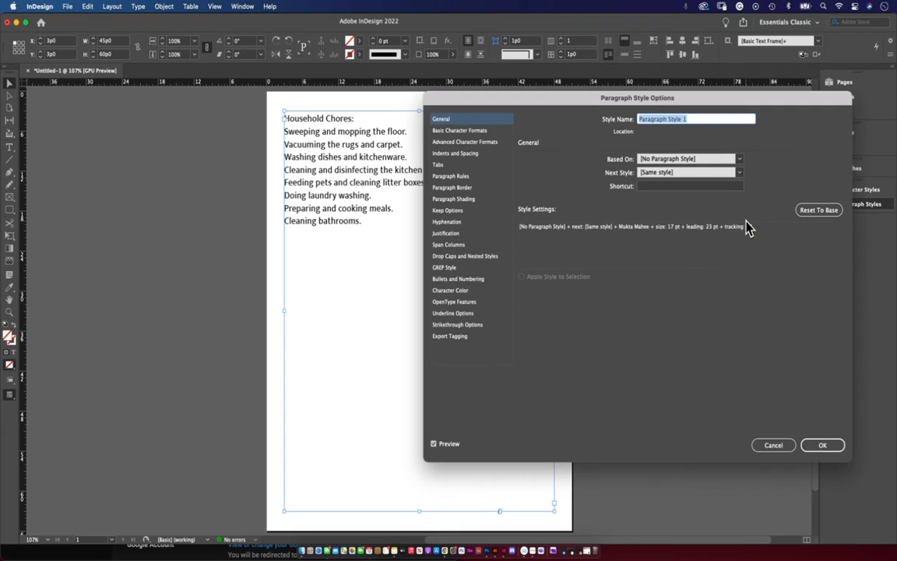
{"action": "type", "text": "Bo"}
{"action": "key", "text": "Return"}
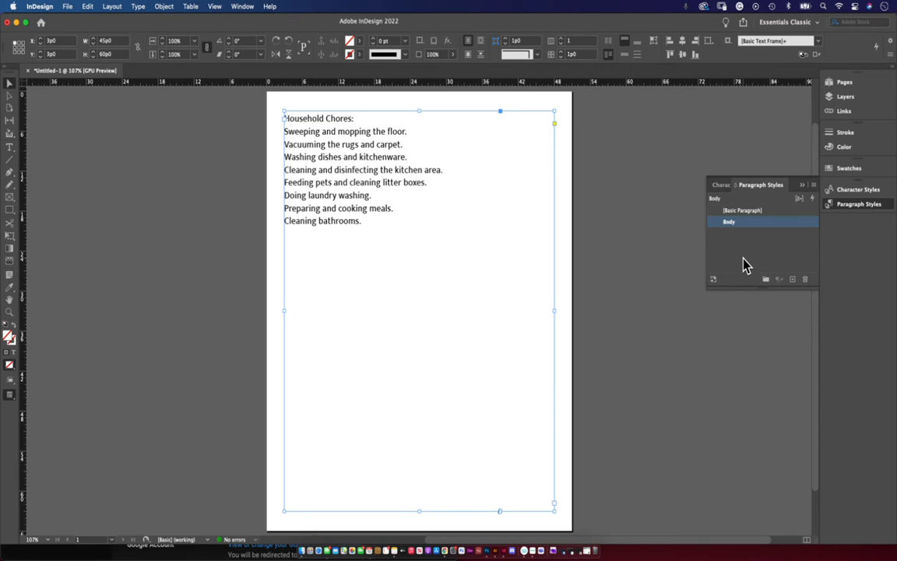
Step: Create a second paragraph style based on the Body style
{"action": "left_click", "coordinate": [743, 265]}
{"action": "left_click", "coordinate": [792, 279]}
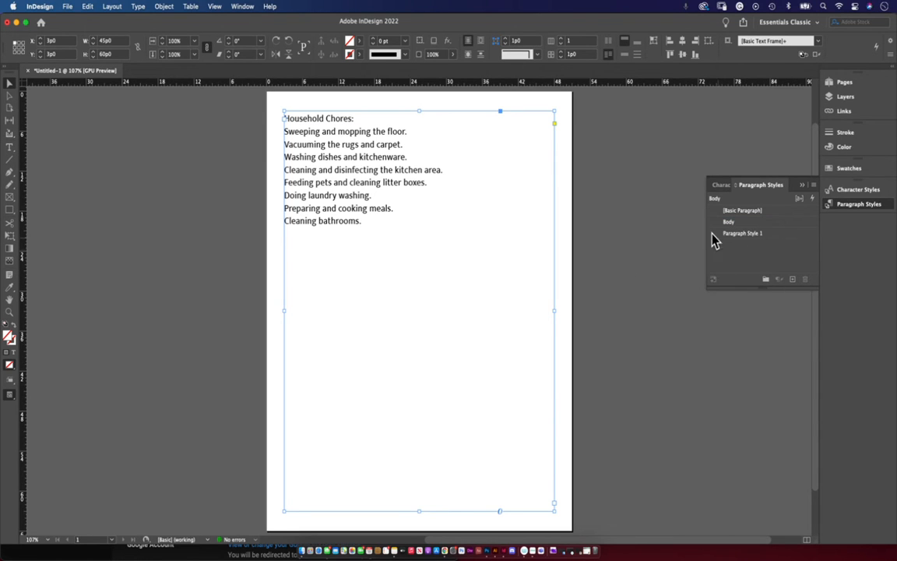
Step: Try the Bold font style on the new paragraph style with the whole text frame selected, and discard the change
{"action": "double_click", "coordinate": [731, 234]}
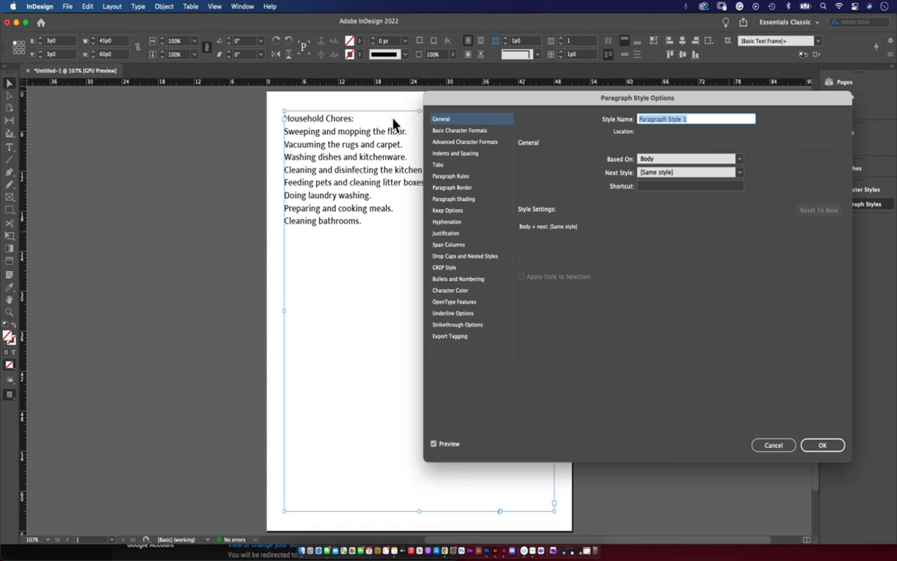
{"action": "left_click", "coordinate": [442, 131]}
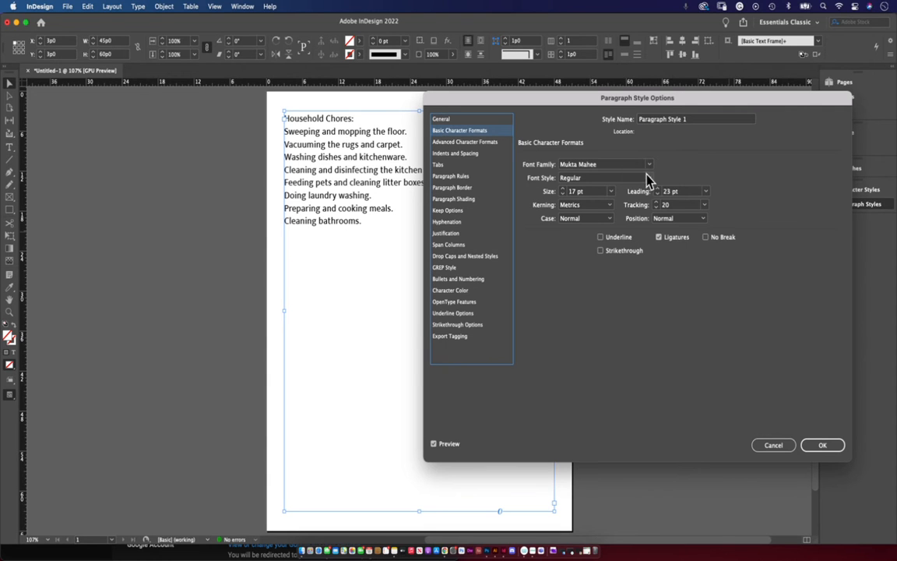
{"action": "left_click", "coordinate": [647, 179]}
{"action": "left_click", "coordinate": [596, 245]}
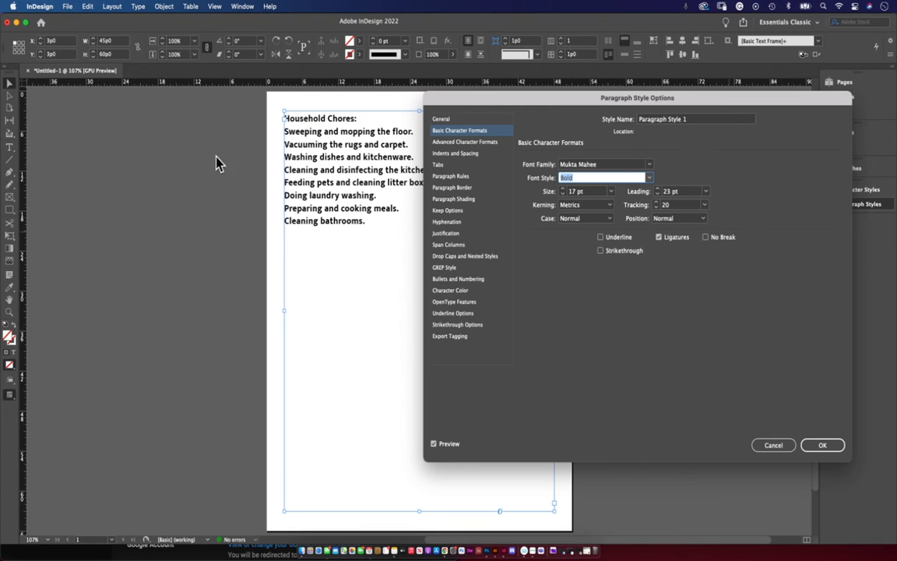
{"action": "left_click", "coordinate": [765, 447]}
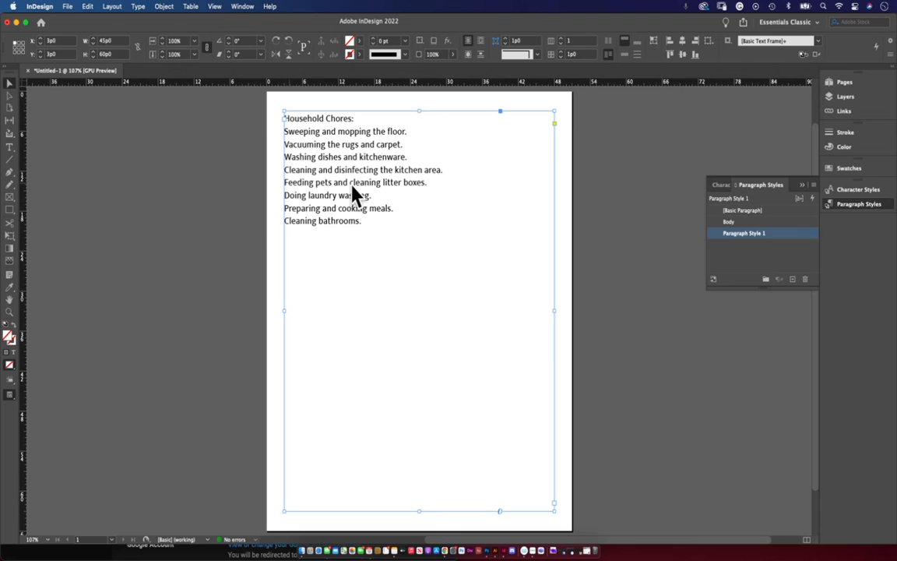
Step: Reapply the Body style to the whole chores text frame and deselect the frame
{"action": "left_click", "coordinate": [227, 233]}
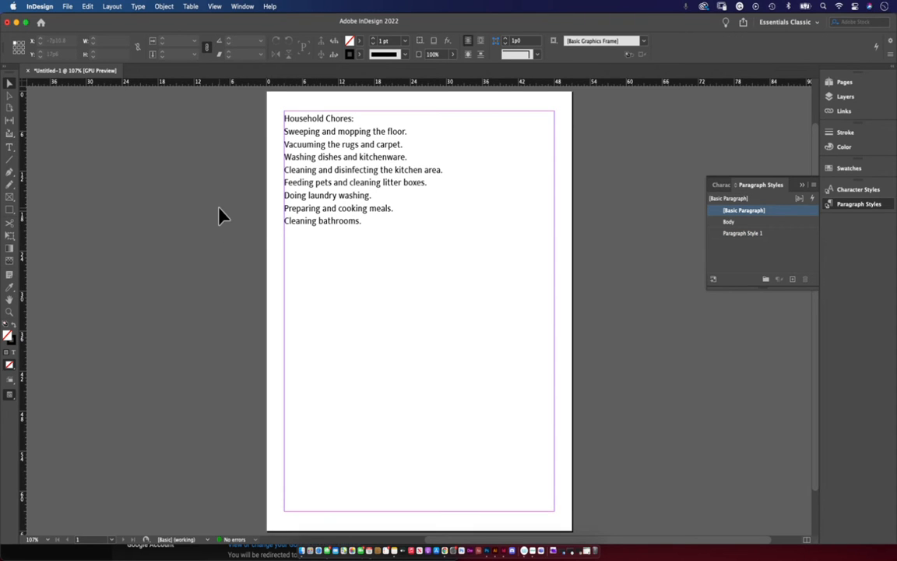
{"action": "left_click", "coordinate": [327, 217]}
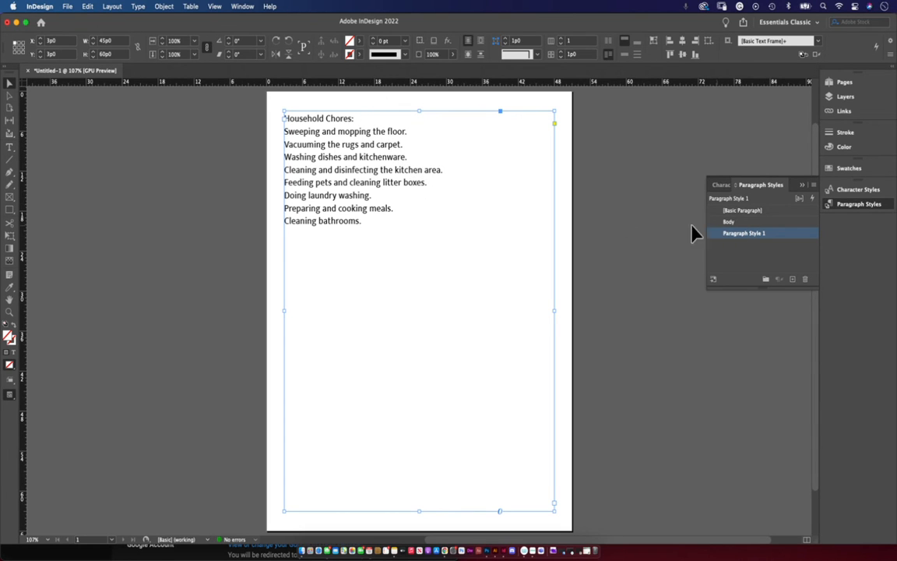
{"action": "left_click", "coordinate": [736, 223]}
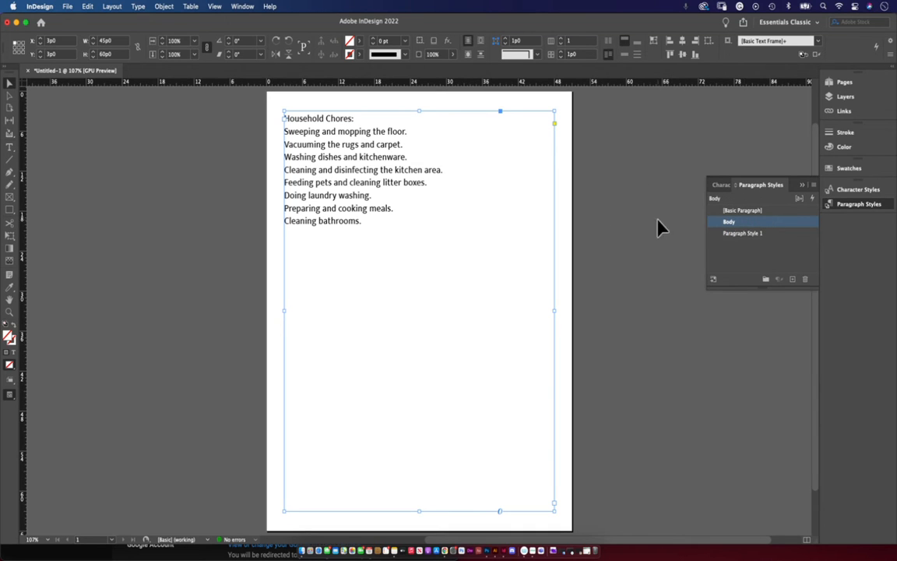
{"action": "left_click", "coordinate": [588, 216]}
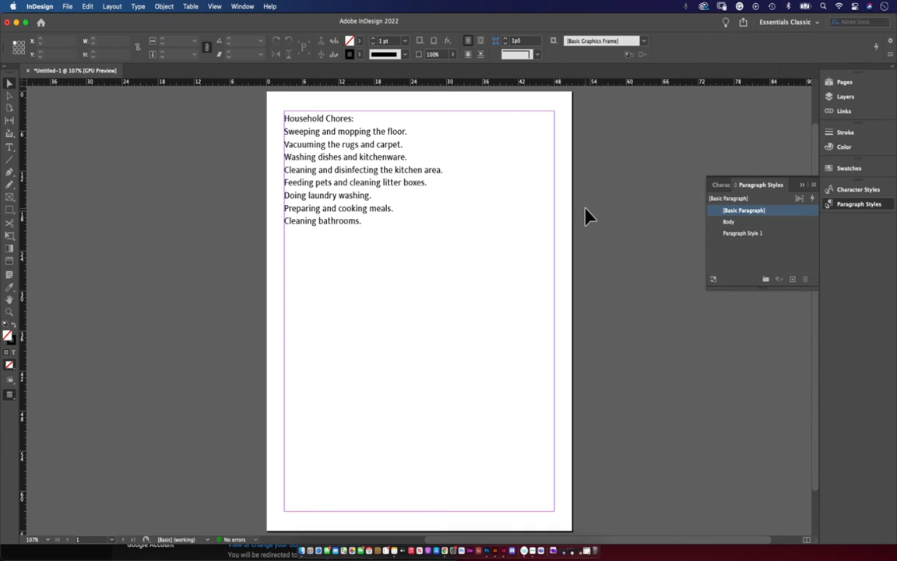
Step: Apply Paragraph Style 1 to only the "Household Chores:" heading line
{"action": "left_click", "coordinate": [317, 117]}
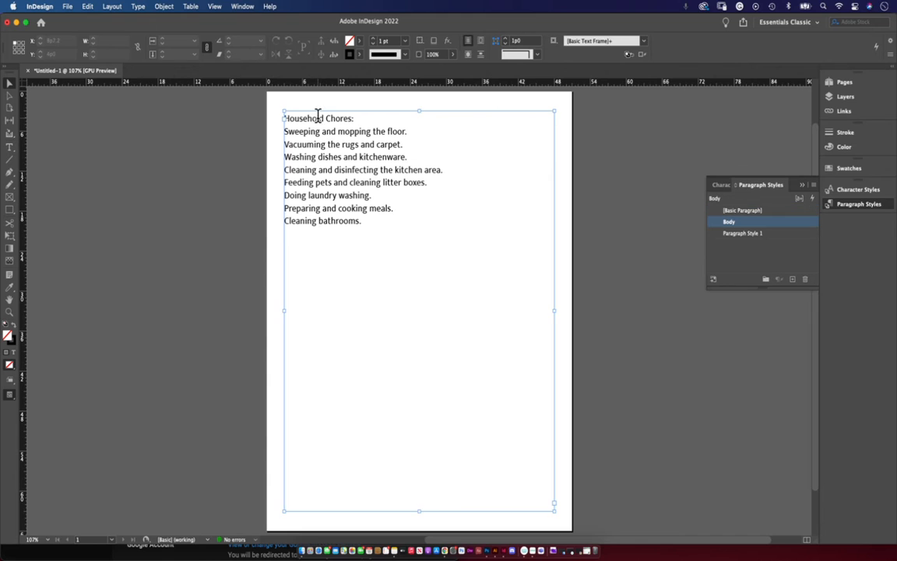
{"action": "double_click", "coordinate": [321, 118]}
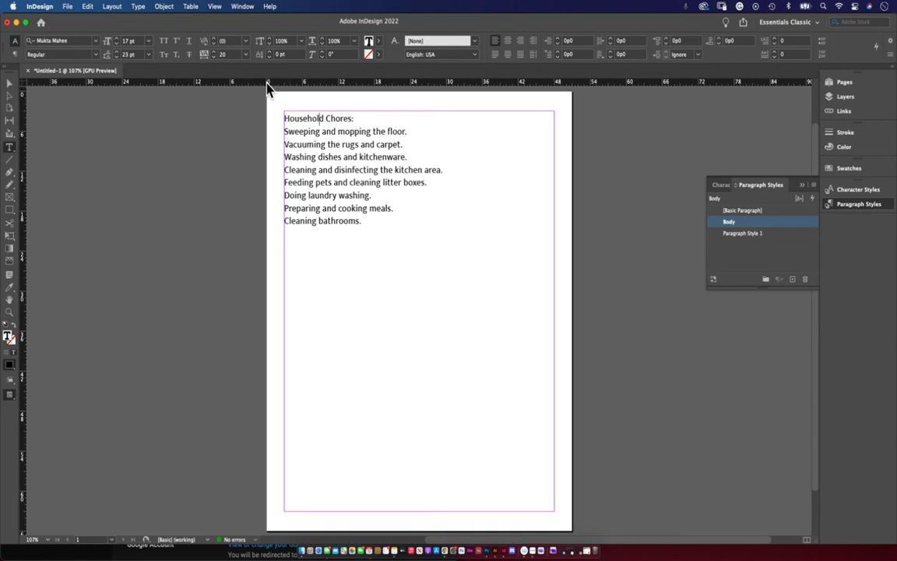
{"action": "left_click", "coordinate": [339, 118]}
{"action": "left_click", "coordinate": [295, 118]}
{"action": "left_click", "coordinate": [342, 119]}
{"action": "left_click", "coordinate": [742, 233]}
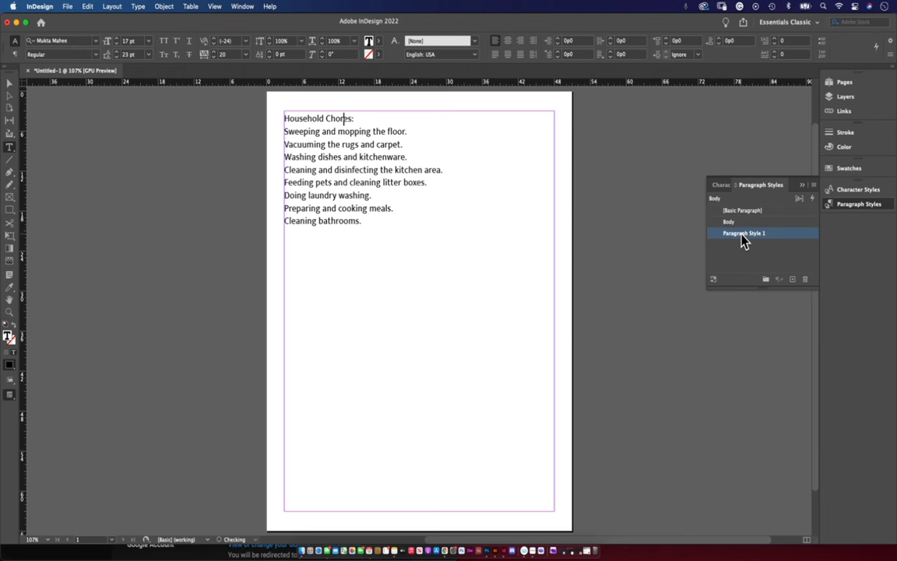
Step: Open the options of Paragraph Style 1 and rename the style as Headline
{"action": "left_click", "coordinate": [745, 236]}
{"action": "double_click", "coordinate": [741, 235]}
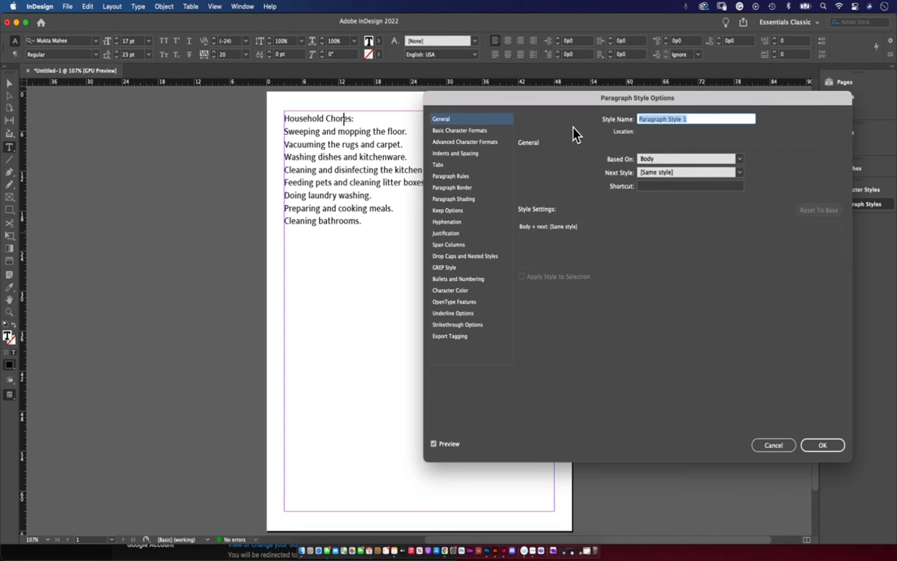
{"action": "type", "text": "Headline"}
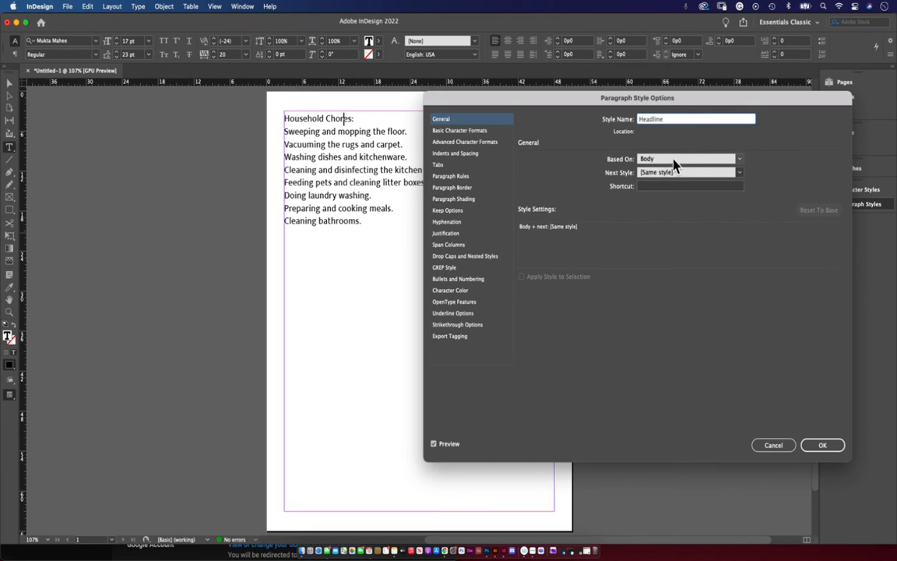
Step: Set the Headline style's font style to Bold and its size to 28 pt
{"action": "left_click", "coordinate": [462, 132]}
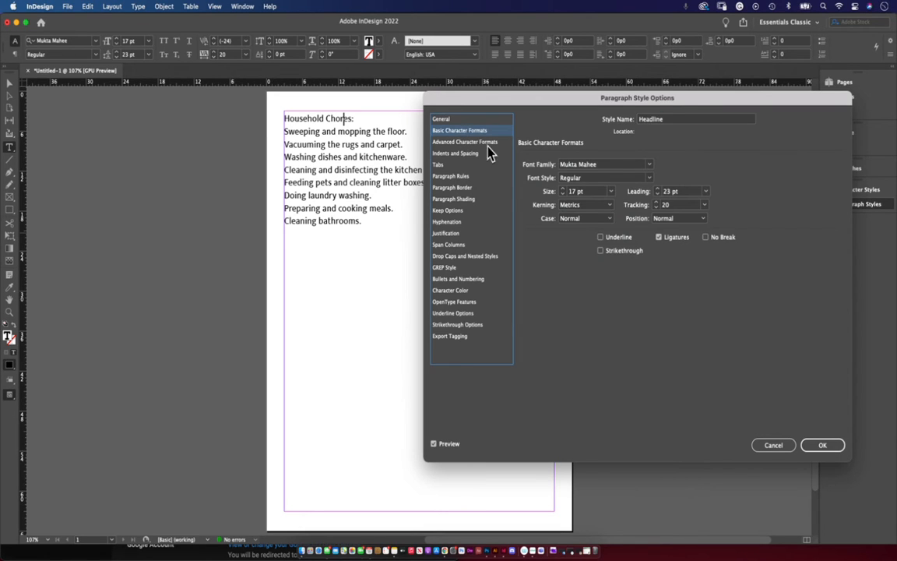
{"action": "left_click", "coordinate": [649, 178]}
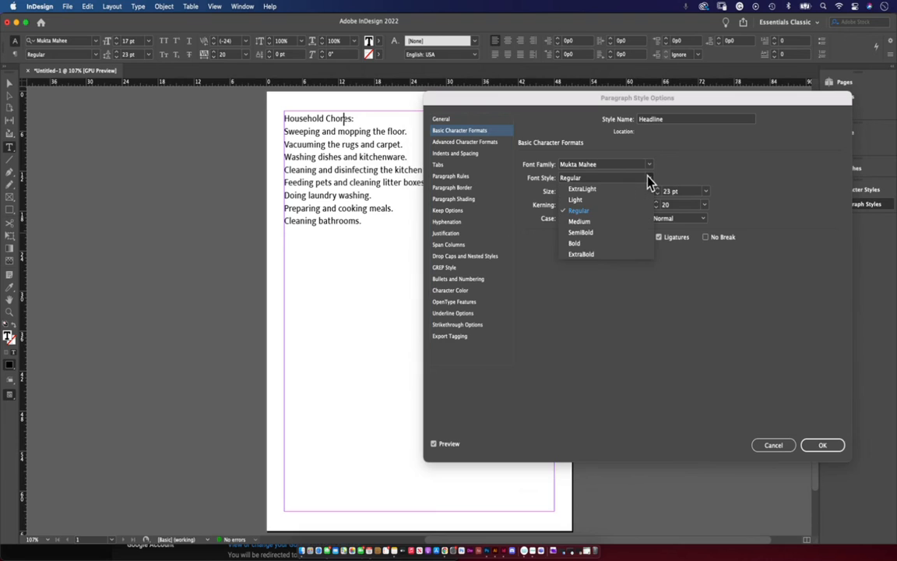
{"action": "left_click", "coordinate": [590, 244]}
{"action": "left_click", "coordinate": [563, 189]}
{"action": "left_click", "coordinate": [563, 189]}
{"action": "left_click", "coordinate": [563, 189]}
{"action": "left_click", "coordinate": [563, 190]}
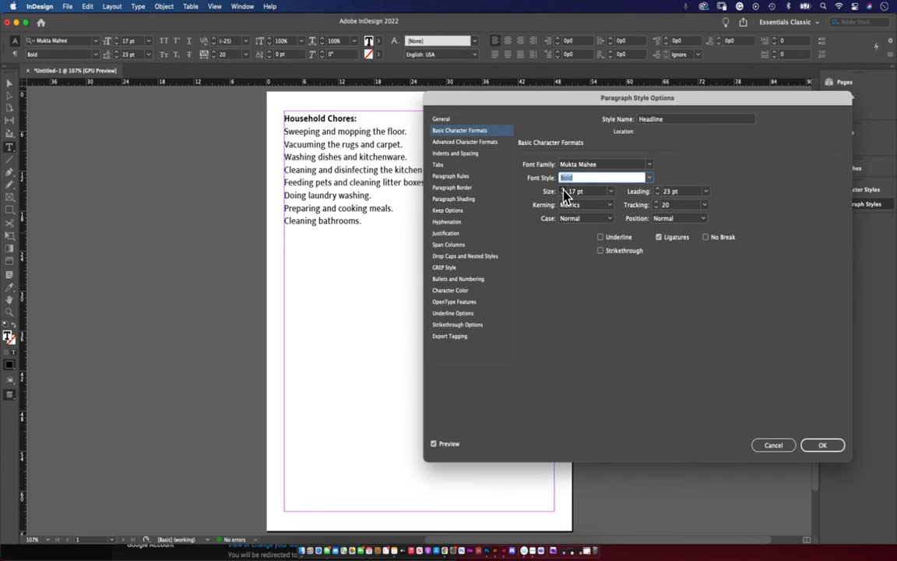
{"action": "left_click", "coordinate": [564, 190]}
{"action": "left_click", "coordinate": [564, 191]}
{"action": "left_click", "coordinate": [564, 190]}
{"action": "left_click", "coordinate": [564, 190]}
{"action": "left_click", "coordinate": [564, 190]}
{"action": "left_click", "coordinate": [564, 191]}
{"action": "left_click", "coordinate": [564, 190]}
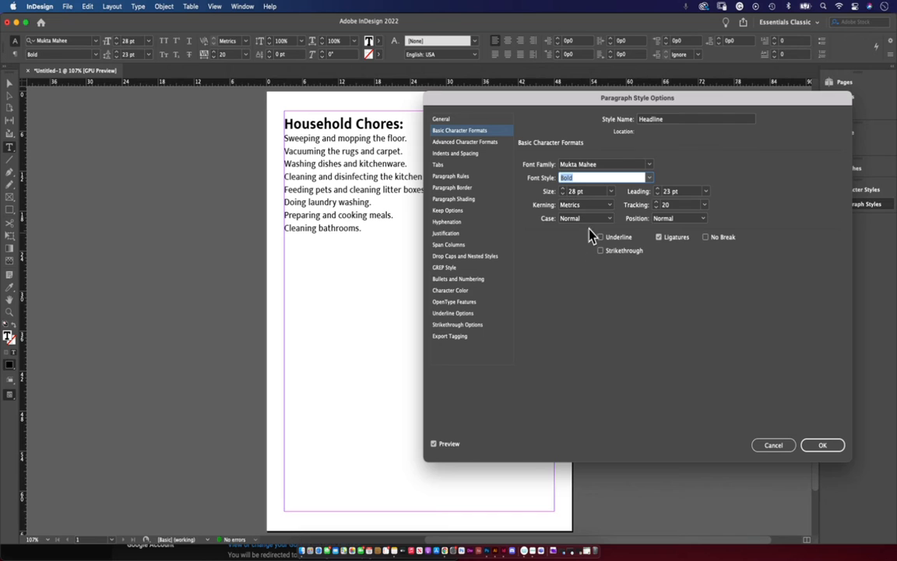
Step: Set the Headline style's case to All Caps after comparing it with Small Caps, and increase its size to 30 pt
{"action": "left_click", "coordinate": [592, 219]}
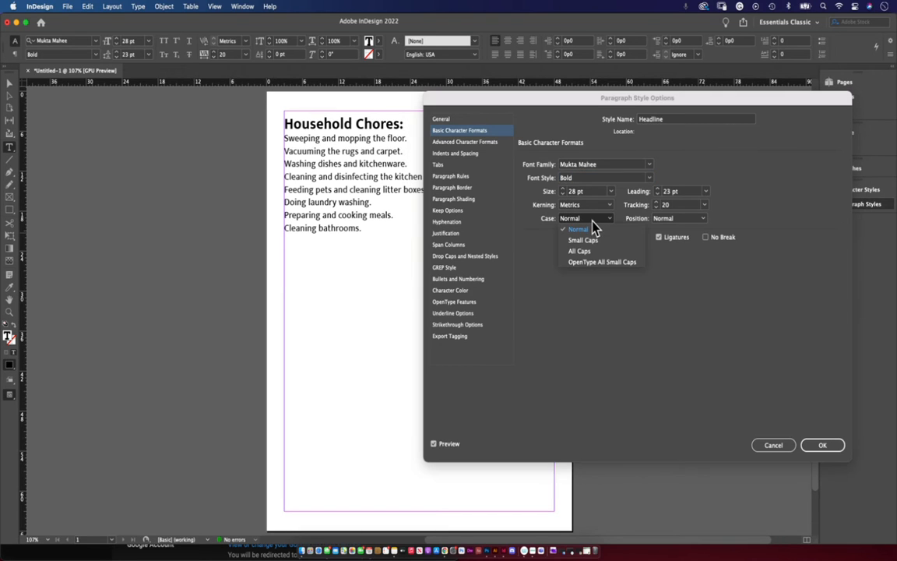
{"action": "left_click", "coordinate": [580, 251]}
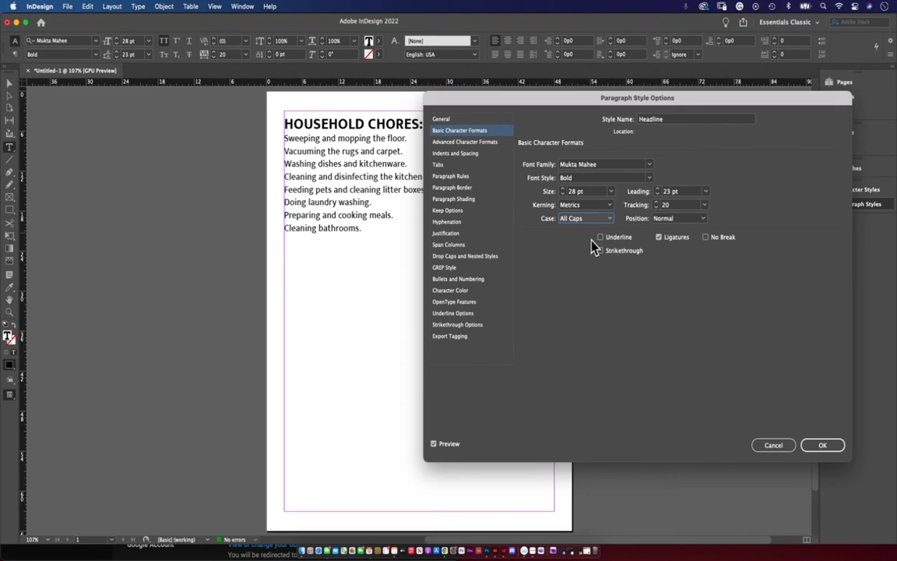
{"action": "left_click", "coordinate": [588, 223]}
{"action": "left_click", "coordinate": [590, 244]}
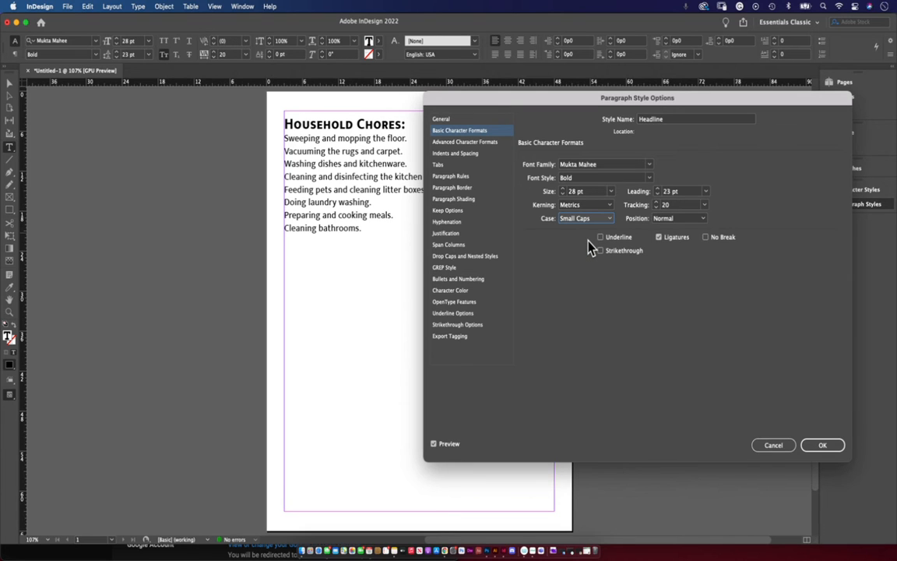
{"action": "left_click", "coordinate": [587, 220]}
{"action": "left_click", "coordinate": [580, 251]}
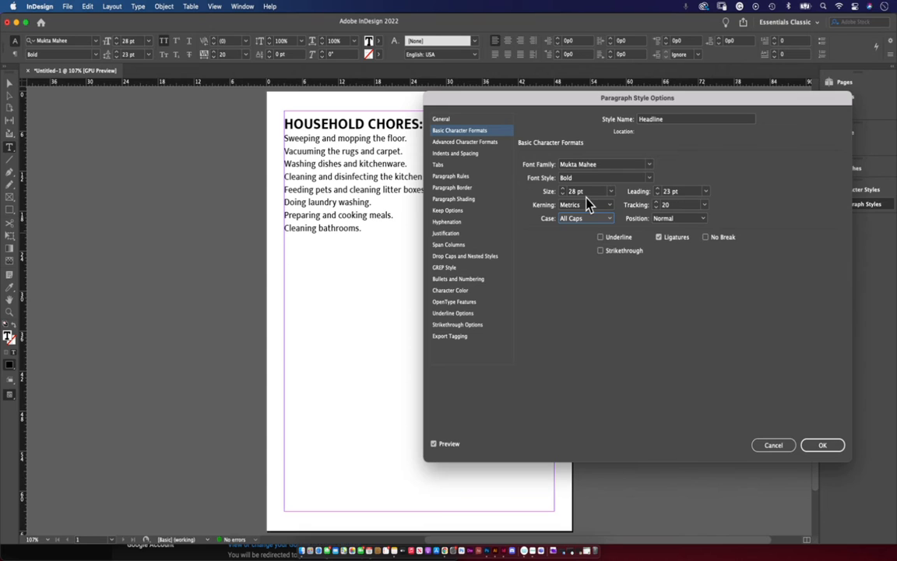
{"action": "left_click", "coordinate": [564, 189]}
{"action": "left_click", "coordinate": [564, 189]}
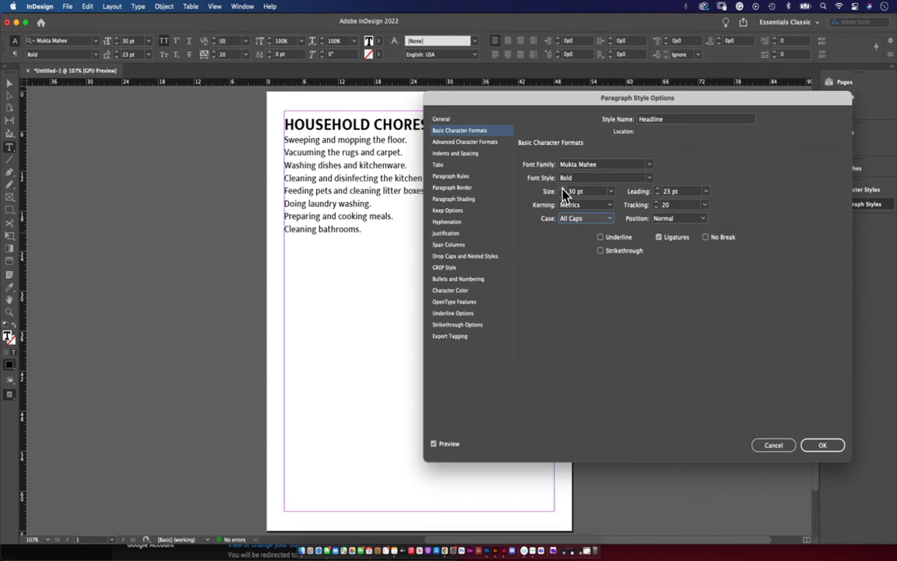
Step: Set the Headline style's space after to 1p4
{"action": "left_click", "coordinate": [455, 160]}
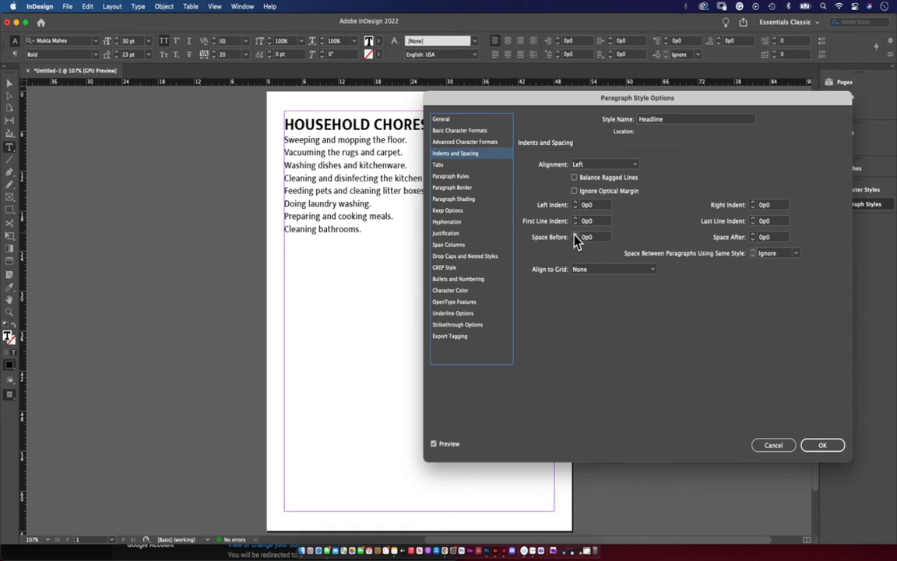
{"action": "left_click", "coordinate": [753, 234]}
{"action": "left_click", "coordinate": [753, 234]}
{"action": "left_click", "coordinate": [753, 234]}
{"action": "left_click", "coordinate": [753, 234]}
{"action": "left_click", "coordinate": [753, 234]}
{"action": "left_click", "coordinate": [754, 234]}
{"action": "left_click", "coordinate": [753, 235]}
{"action": "left_click", "coordinate": [753, 235]}
{"action": "left_click", "coordinate": [753, 234]}
{"action": "left_click", "coordinate": [754, 235]}
{"action": "left_click", "coordinate": [753, 235]}
{"action": "left_click", "coordinate": [754, 235]}
{"action": "left_click", "coordinate": [753, 235]}
{"action": "left_click", "coordinate": [753, 234]}
{"action": "left_click", "coordinate": [753, 234]}
{"action": "left_click", "coordinate": [753, 234]}
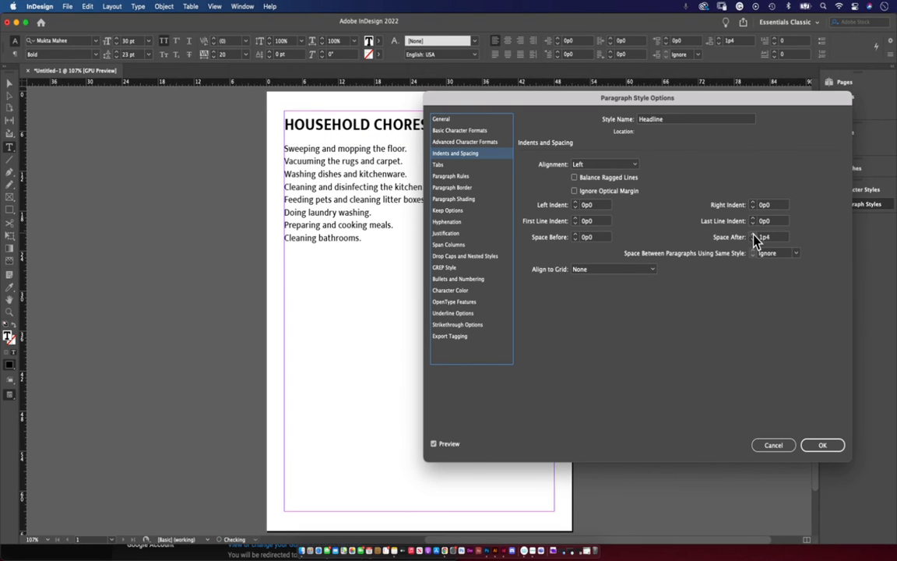
Step: Turn on a rule above in the Headline style and color it magenta, C=0 M=100 Y=0 K=0
{"action": "left_click", "coordinate": [454, 189]}
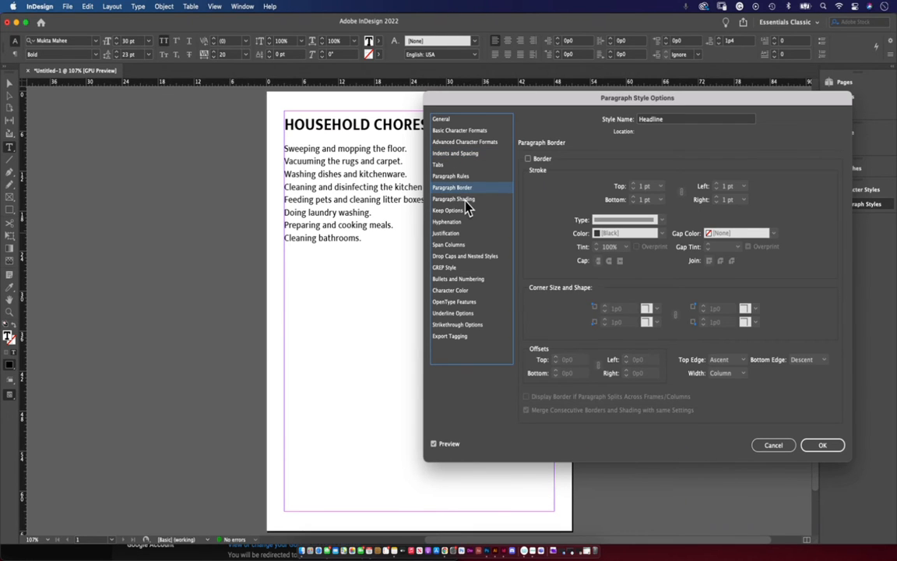
{"action": "left_click", "coordinate": [466, 200]}
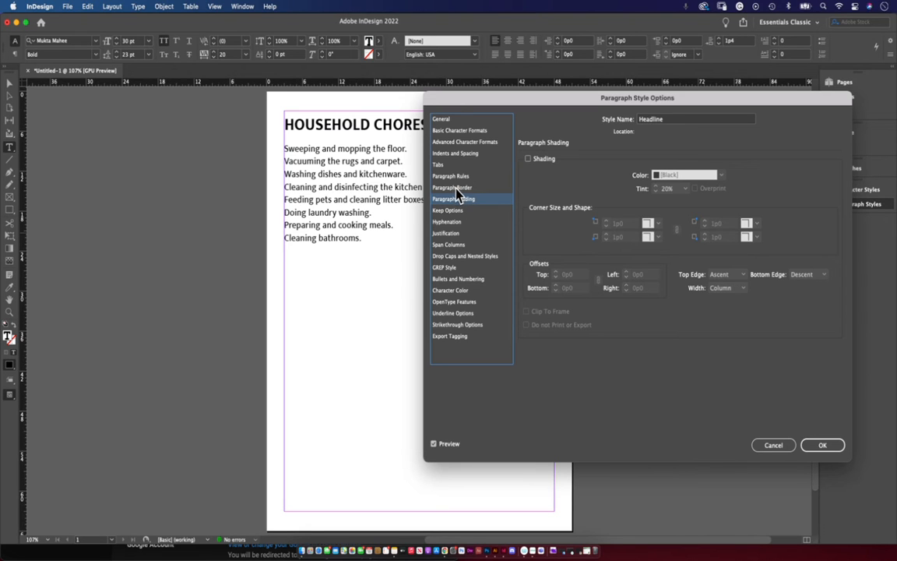
{"action": "left_click", "coordinate": [452, 178]}
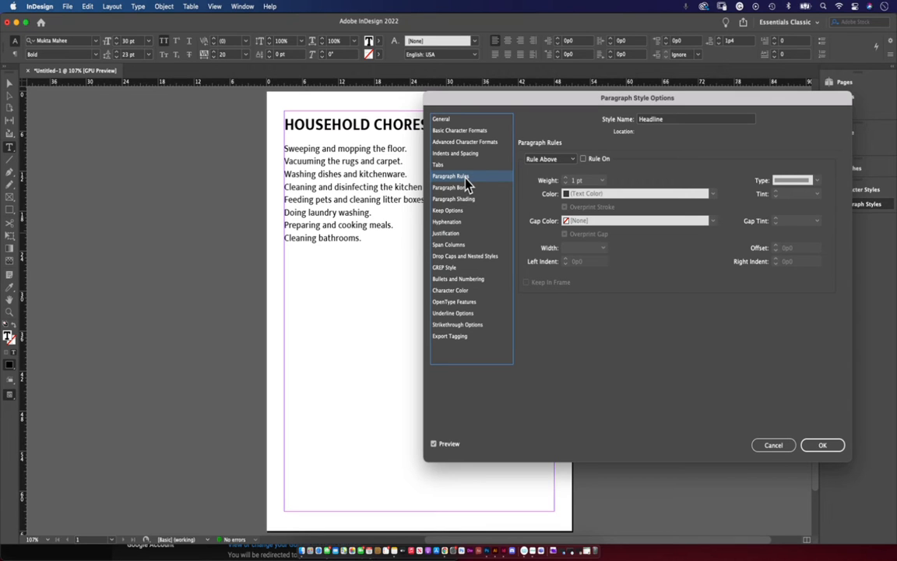
{"action": "left_click_drag", "start_coordinate": [489, 101], "coordinate": [564, 108]}
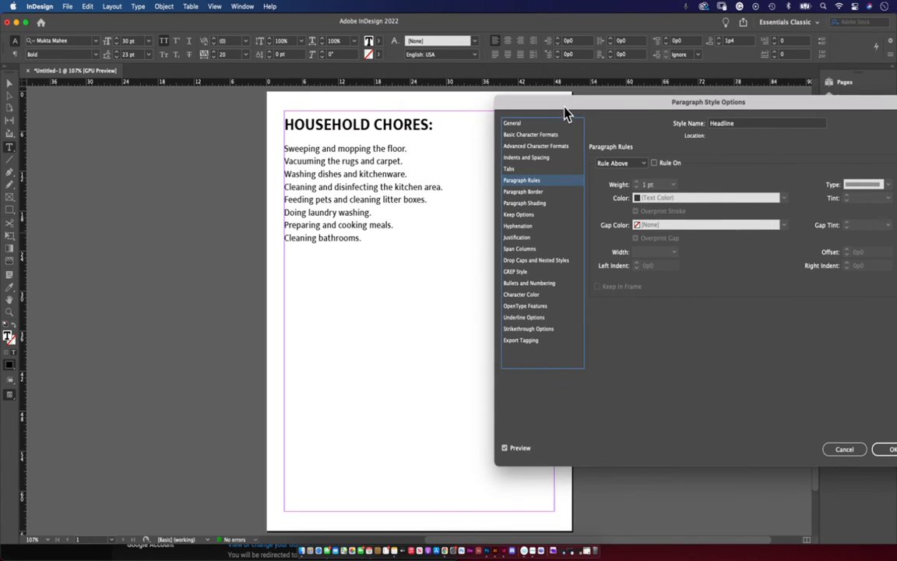
{"action": "left_click", "coordinate": [655, 163]}
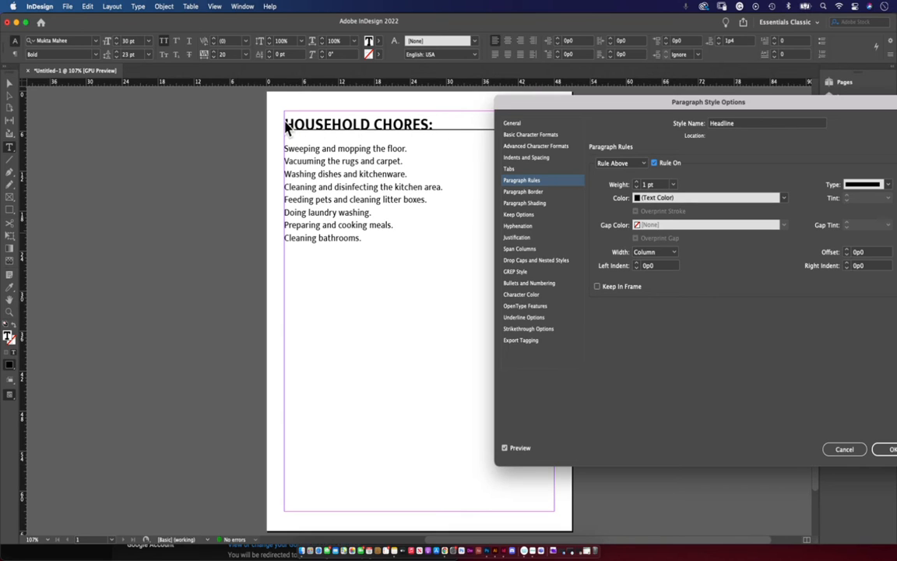
{"action": "left_click", "coordinate": [785, 199]}
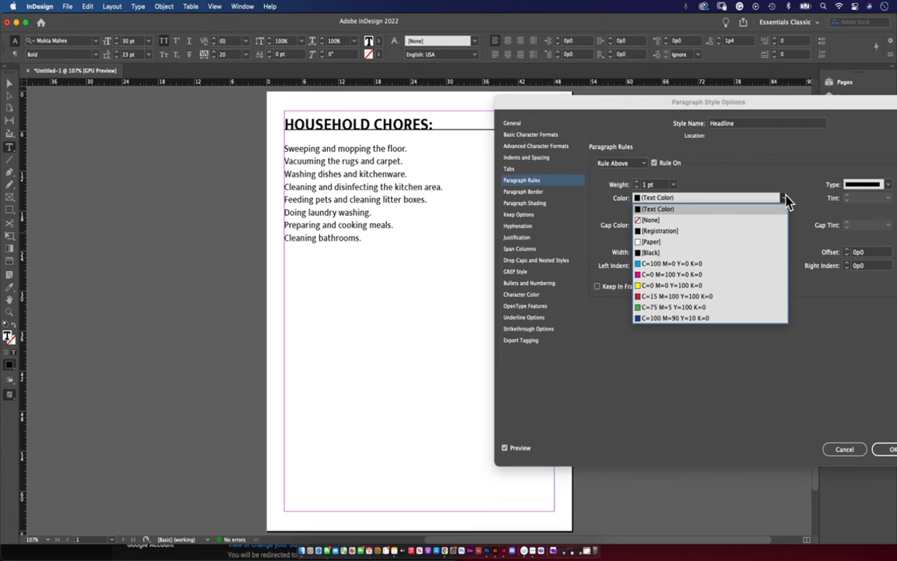
{"action": "left_click", "coordinate": [645, 275]}
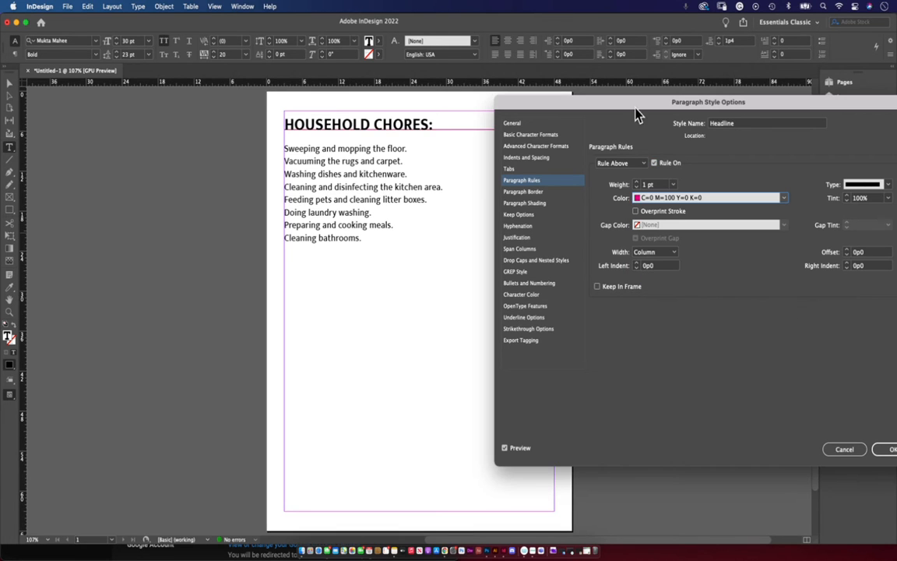
Step: Set the weight of the Headline style's rule above to 12 pt
{"action": "left_click_drag", "start_coordinate": [808, 117], "coordinate": [754, 122]}
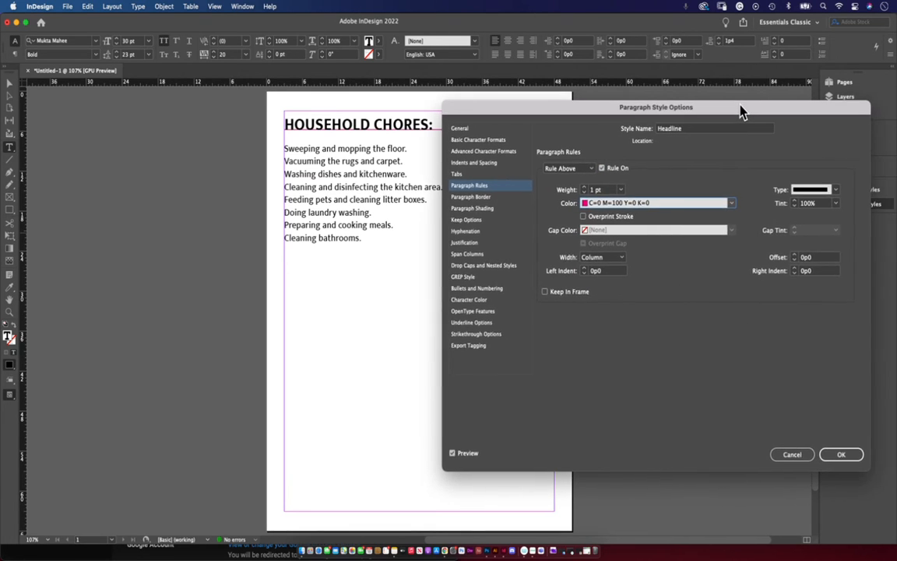
{"action": "left_click", "coordinate": [584, 188]}
{"action": "left_click", "coordinate": [584, 188]}
{"action": "left_click", "coordinate": [584, 188]}
{"action": "left_click", "coordinate": [584, 188]}
{"action": "left_click", "coordinate": [585, 188]}
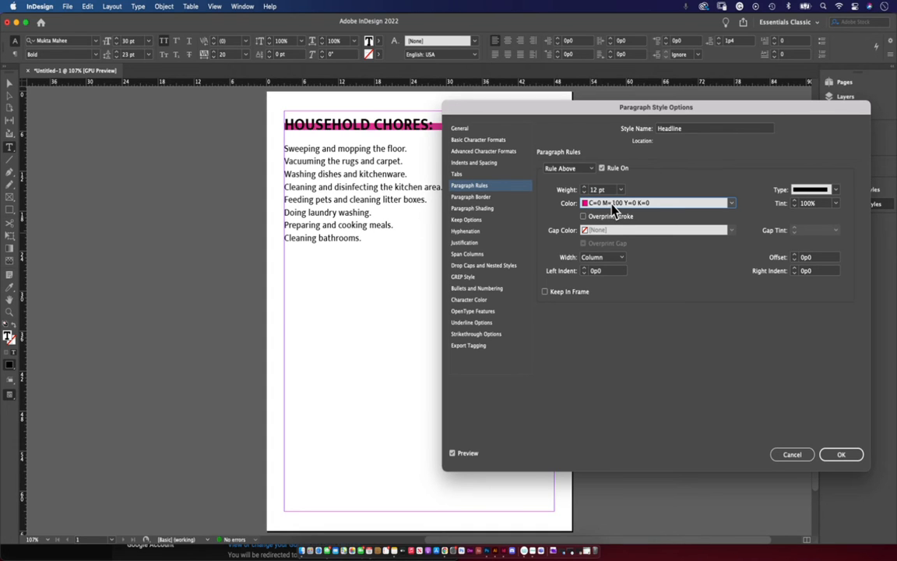
Step: Lighten the magenta rule above to a 60% tint after trying 50%, keeping the whole heading line in view
{"action": "left_click", "coordinate": [836, 204]}
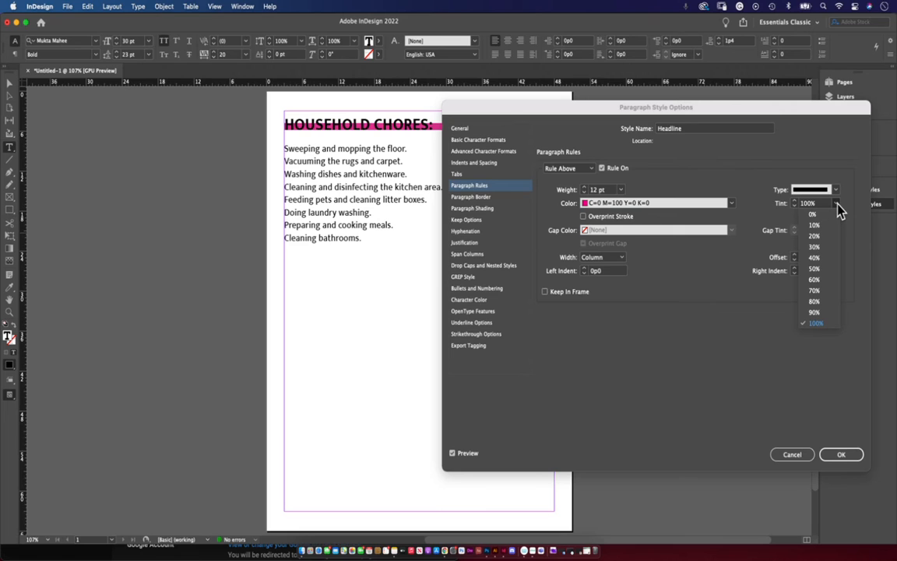
{"action": "left_click", "coordinate": [818, 268]}
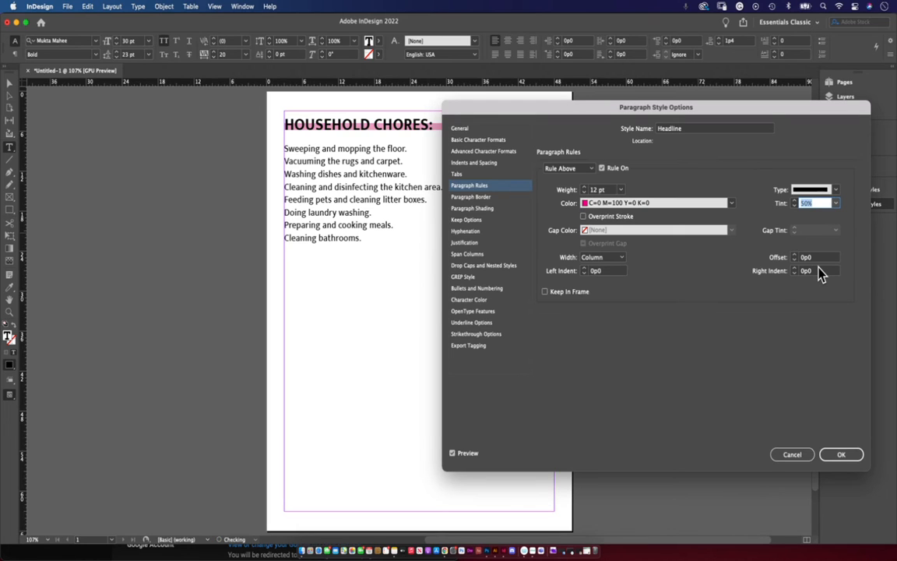
{"action": "left_click", "coordinate": [836, 203]}
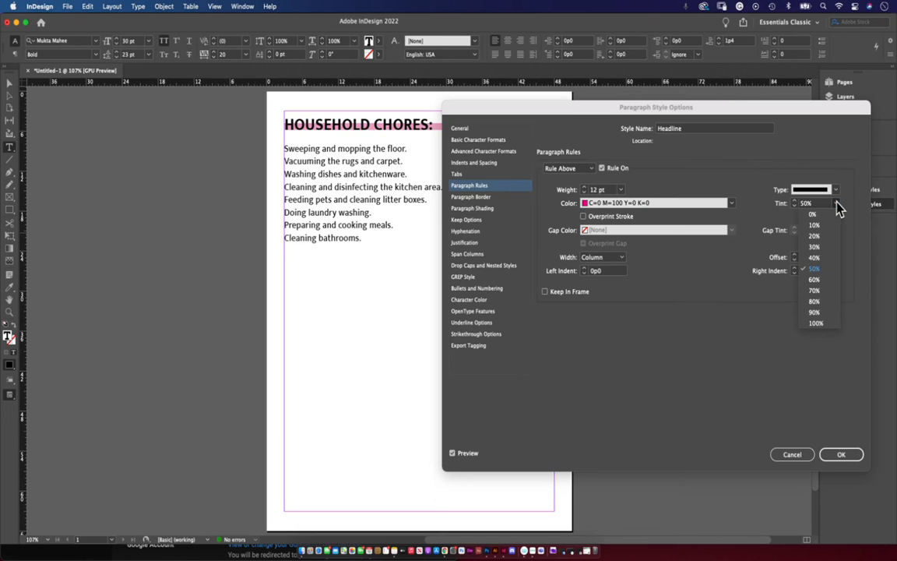
{"action": "left_click", "coordinate": [817, 280]}
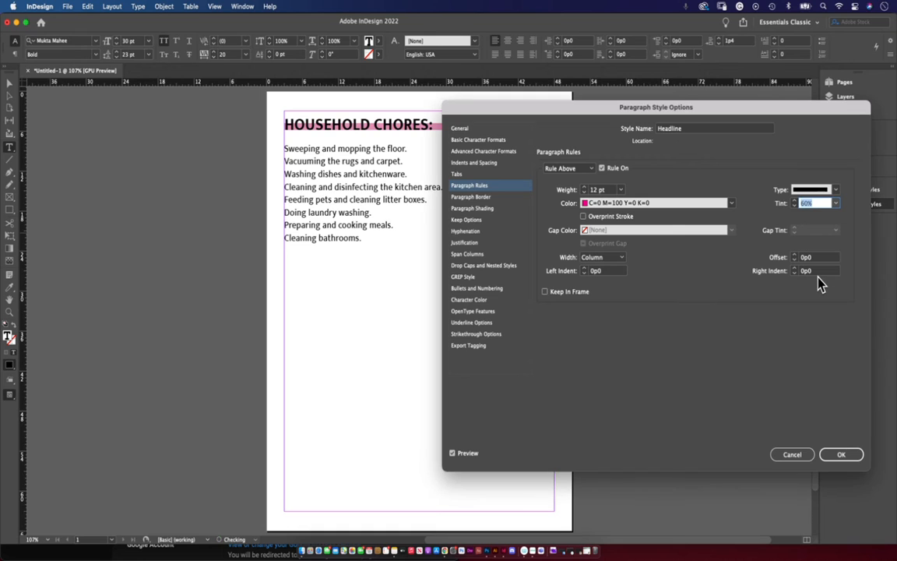
{"action": "left_click_drag", "start_coordinate": [727, 110], "coordinate": [714, 182]}
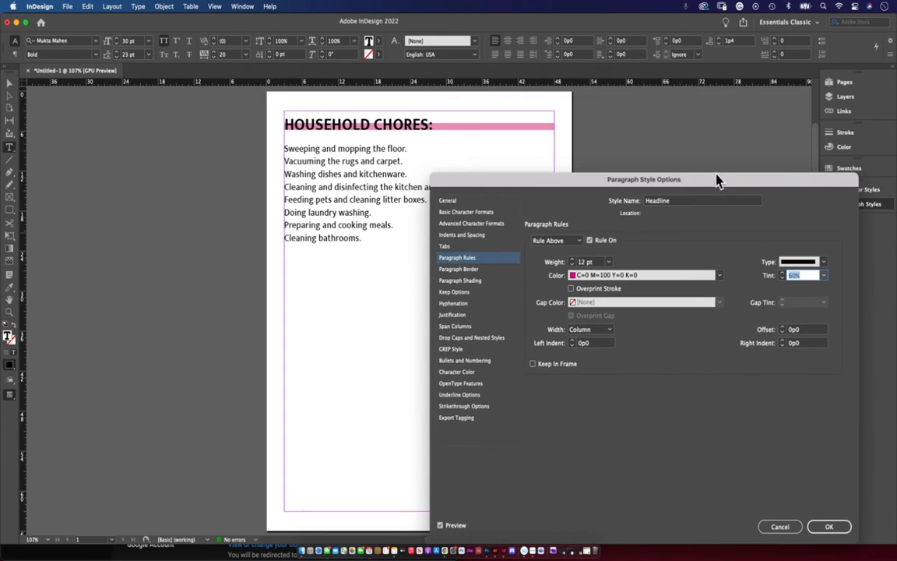
Step: Try the Japanese Dots and Dashed (4 and 4) types on the heading's rule, and return it to Solid
{"action": "left_click", "coordinate": [823, 263]}
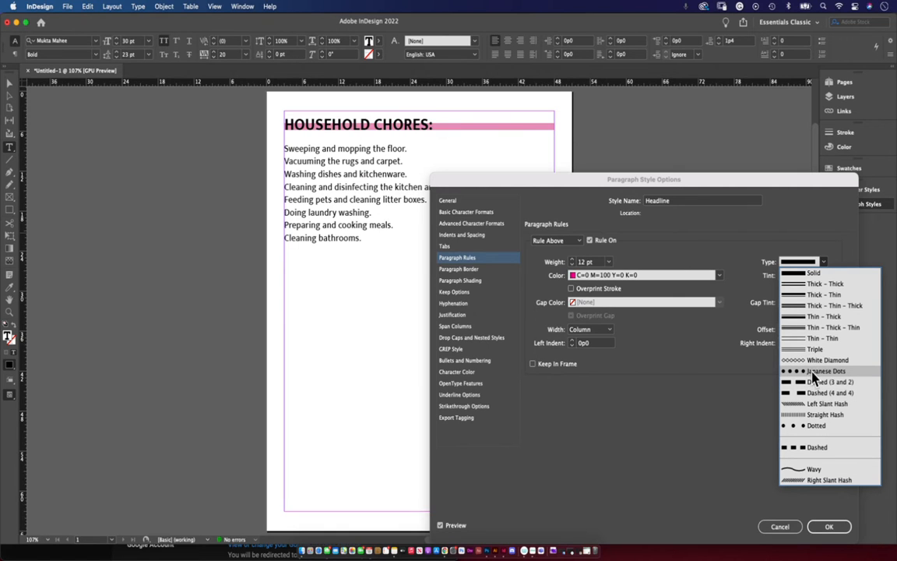
{"action": "left_click", "coordinate": [810, 371]}
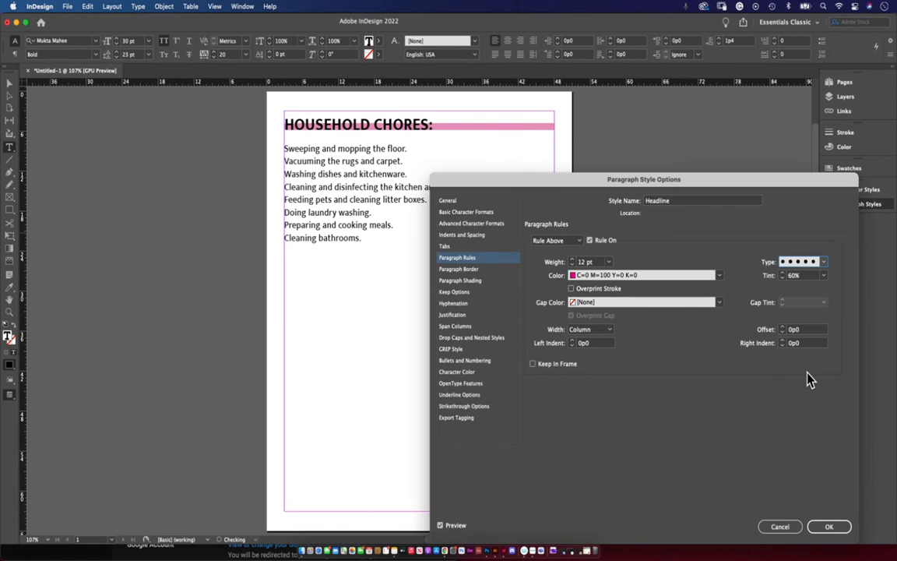
{"action": "left_click", "coordinate": [824, 263]}
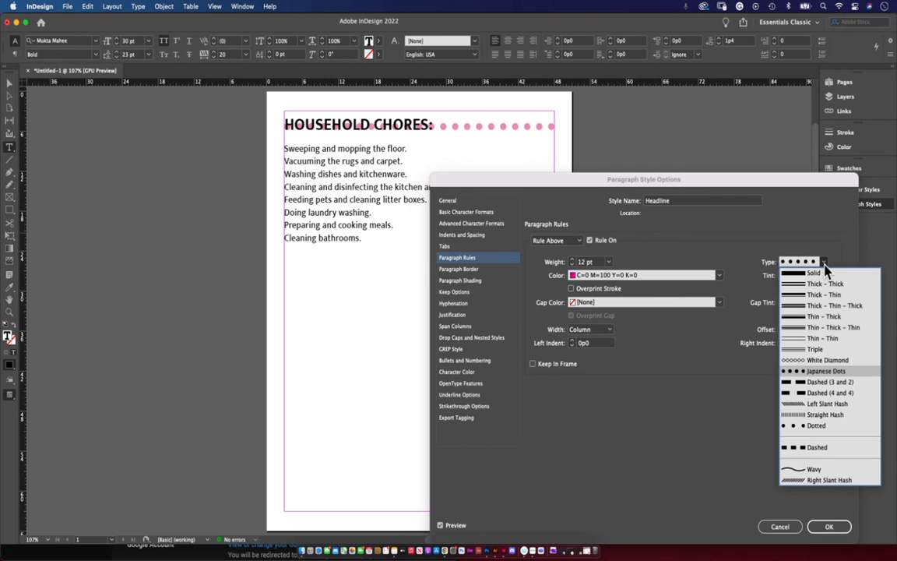
{"action": "left_click", "coordinate": [802, 393]}
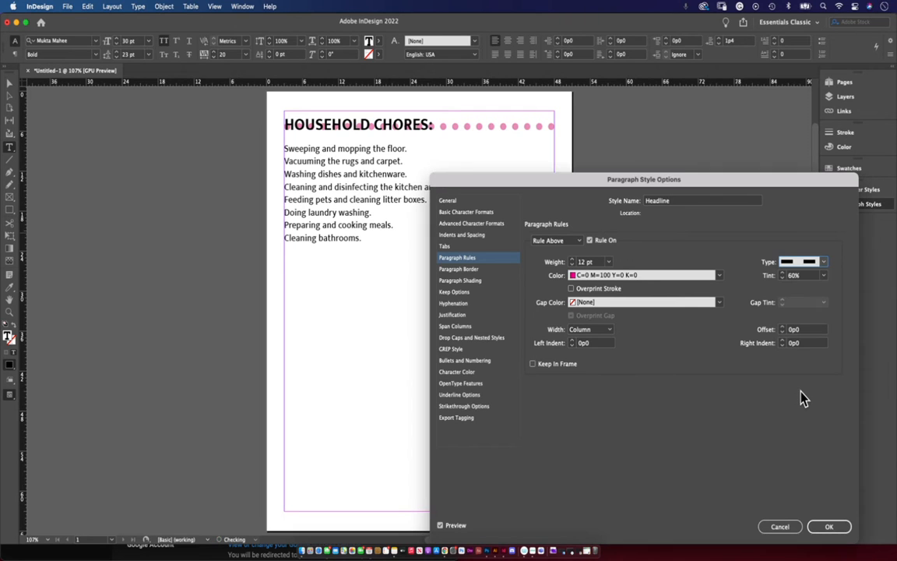
{"action": "left_click", "coordinate": [822, 262]}
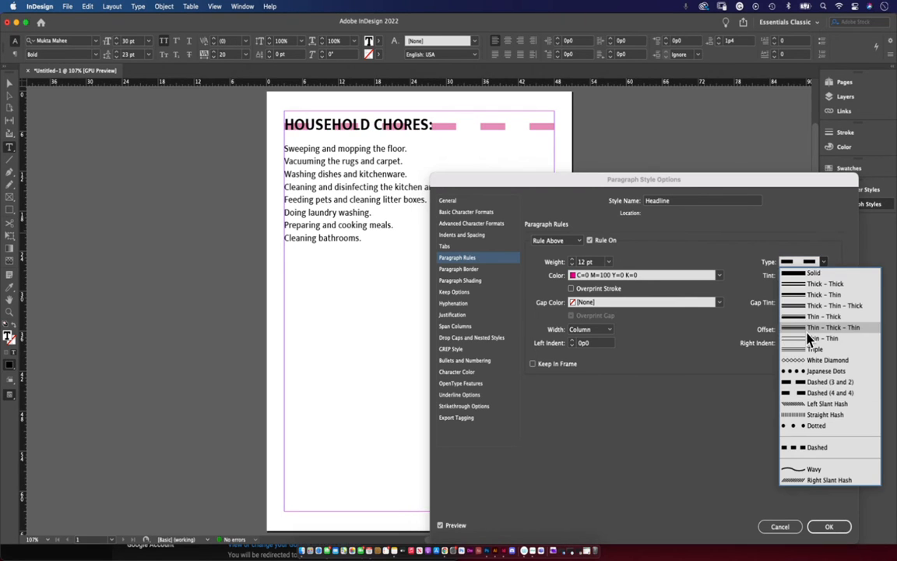
{"action": "left_click", "coordinate": [800, 275]}
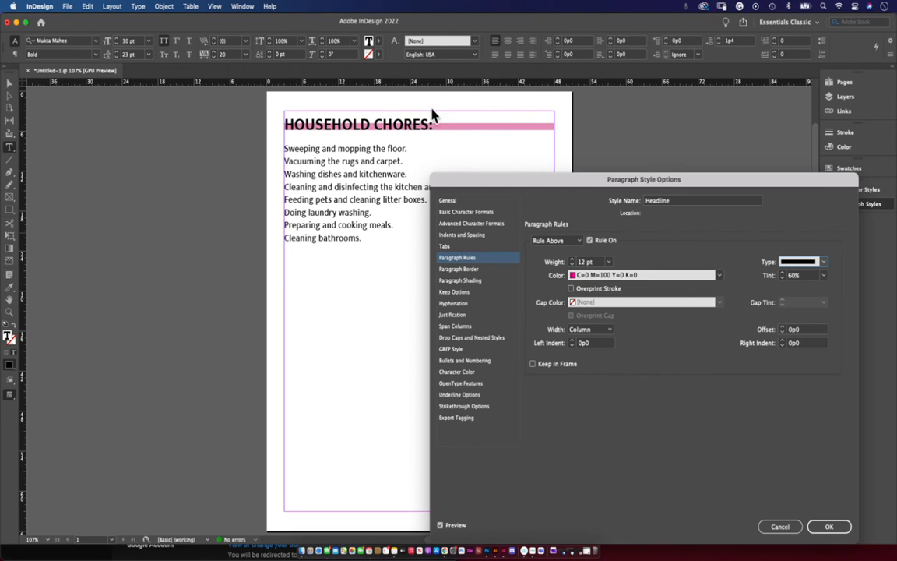
Step: Set the width of the Headline style's rule above to Text instead of the full column
{"action": "left_click", "coordinate": [609, 331]}
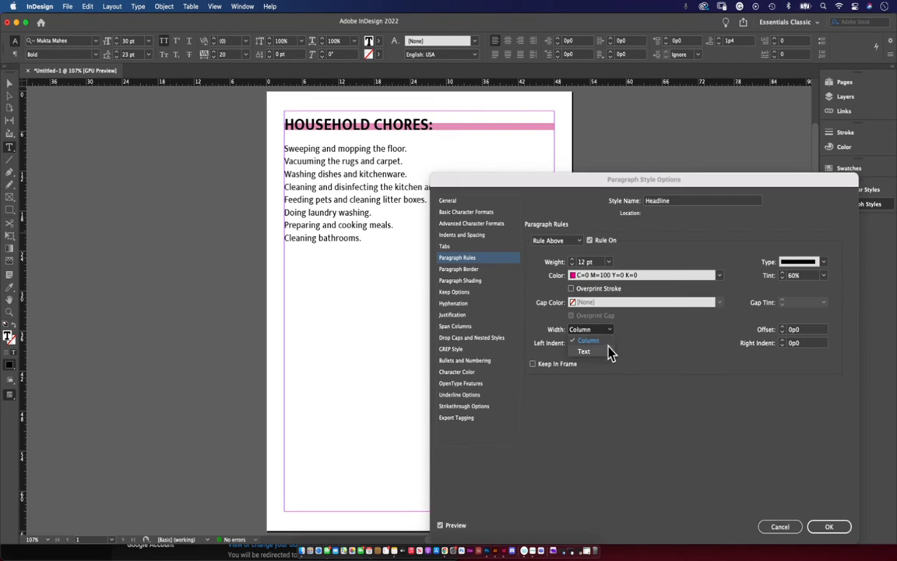
{"action": "left_click", "coordinate": [609, 353]}
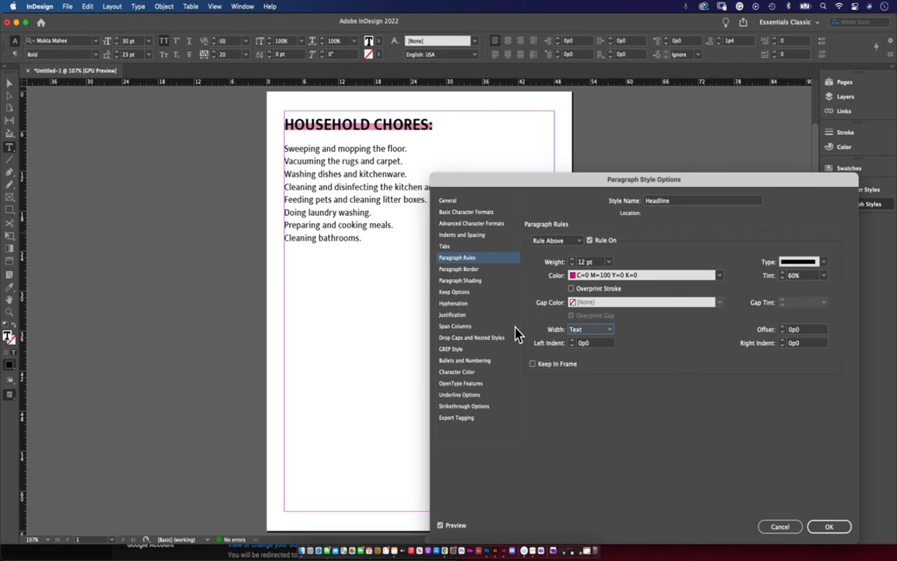
Step: Try raising the offset of the Headline style's rule above to 0p10, and return it to 0p0
{"action": "left_click", "coordinate": [783, 327]}
{"action": "left_click", "coordinate": [783, 327]}
{"action": "left_click", "coordinate": [783, 327]}
{"action": "left_click", "coordinate": [783, 327]}
{"action": "left_click", "coordinate": [782, 327]}
{"action": "left_click", "coordinate": [783, 327]}
{"action": "left_click", "coordinate": [783, 327]}
{"action": "left_click", "coordinate": [783, 327]}
{"action": "left_click", "coordinate": [782, 327]}
{"action": "left_click", "coordinate": [783, 327]}
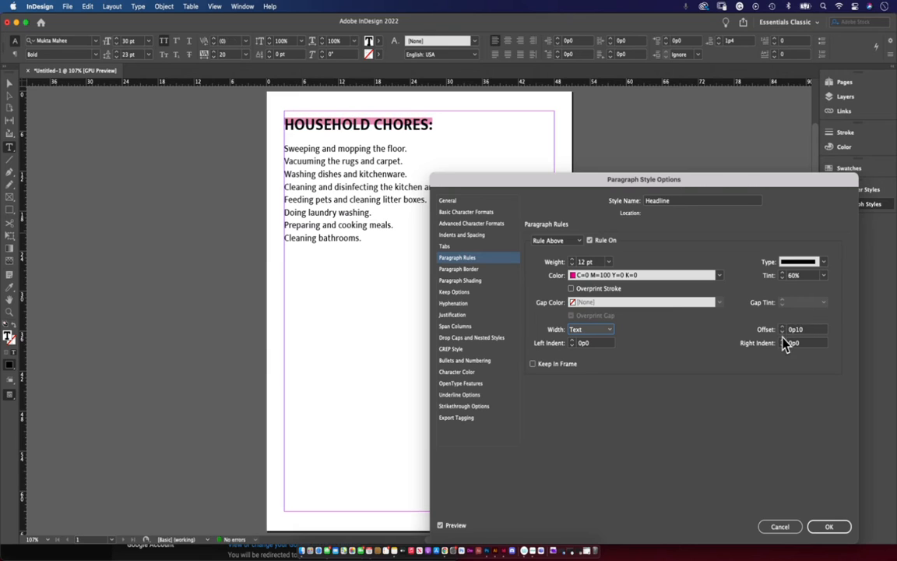
{"action": "key", "text": "Down"}
{"action": "key", "text": "Down"}
{"action": "key", "text": "Down"}
{"action": "key", "text": "Down"}
{"action": "key", "text": "Down"}
{"action": "key", "text": "Down"}
{"action": "key", "text": "Down"}
{"action": "key", "text": "Down"}
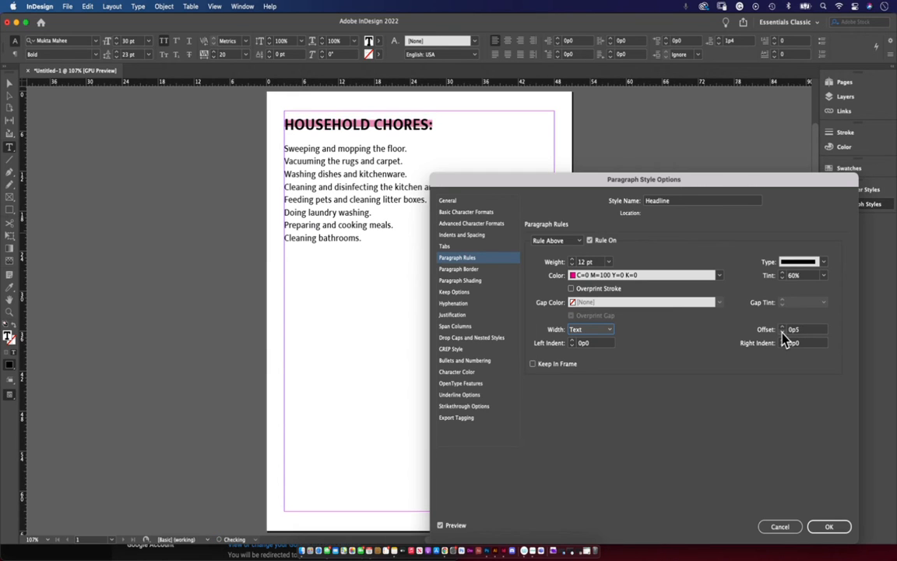
{"action": "left_click", "coordinate": [782, 333]}
{"action": "left_click", "coordinate": [782, 333]}
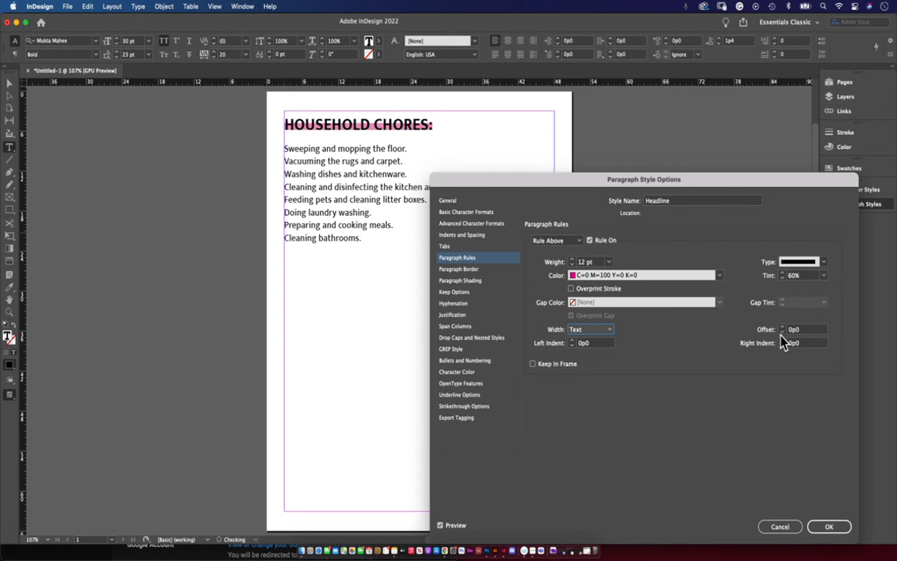
Step: Try different left indents on the Headline style's rule above, and return the left indent to 0p0
{"action": "left_click", "coordinate": [572, 340]}
{"action": "left_click", "coordinate": [572, 341]}
{"action": "left_click", "coordinate": [571, 341]}
{"action": "left_click", "coordinate": [572, 341]}
{"action": "left_click", "coordinate": [572, 345]}
{"action": "left_click", "coordinate": [572, 346]}
{"action": "left_click", "coordinate": [572, 346]}
{"action": "left_click", "coordinate": [573, 346]}
{"action": "left_click", "coordinate": [572, 345]}
{"action": "left_click", "coordinate": [573, 346]}
{"action": "left_click", "coordinate": [572, 346]}
{"action": "left_click", "coordinate": [572, 345]}
{"action": "left_click", "coordinate": [572, 346]}
{"action": "left_click", "coordinate": [571, 341]}
{"action": "left_click", "coordinate": [571, 342]}
{"action": "left_click", "coordinate": [572, 342]}
{"action": "left_click", "coordinate": [571, 341]}
{"action": "left_click", "coordinate": [572, 341]}
{"action": "left_click", "coordinate": [572, 341]}
Step: Try different right indents on the Headline style's rule above, and return the right indent to 0p0
{"action": "left_click", "coordinate": [783, 341]}
{"action": "left_click", "coordinate": [783, 342]}
{"action": "left_click", "coordinate": [782, 345]}
{"action": "left_click", "coordinate": [782, 345]}
{"action": "left_click", "coordinate": [784, 342]}
{"action": "left_click", "coordinate": [783, 344]}
{"action": "left_click", "coordinate": [783, 341]}
{"action": "left_click", "coordinate": [784, 342]}
Step: Accept the Headline style's settings and delete the colon at the end of the HOUSEHOLD CHORES heading
{"action": "left_click_drag", "start_coordinate": [579, 190], "coordinate": [557, 165]}
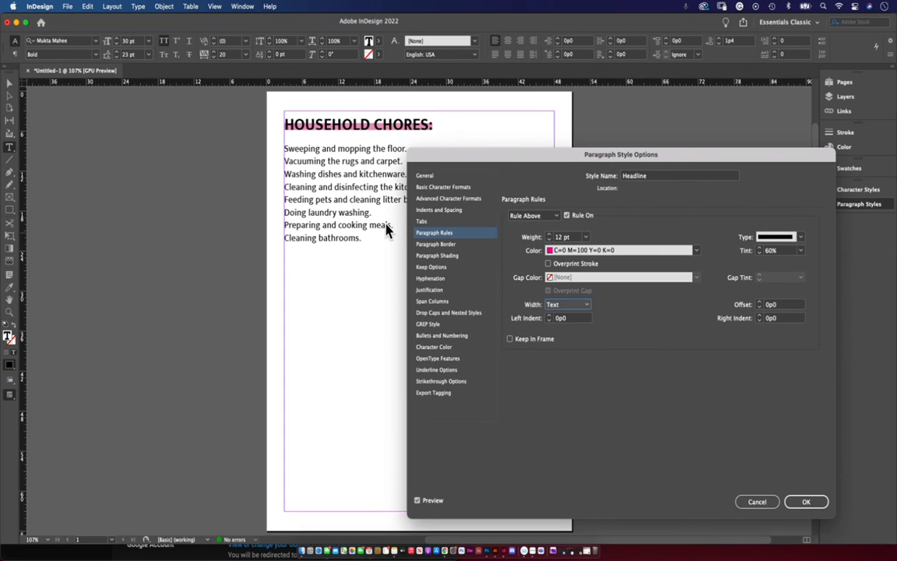
{"action": "left_click", "coordinate": [806, 502]}
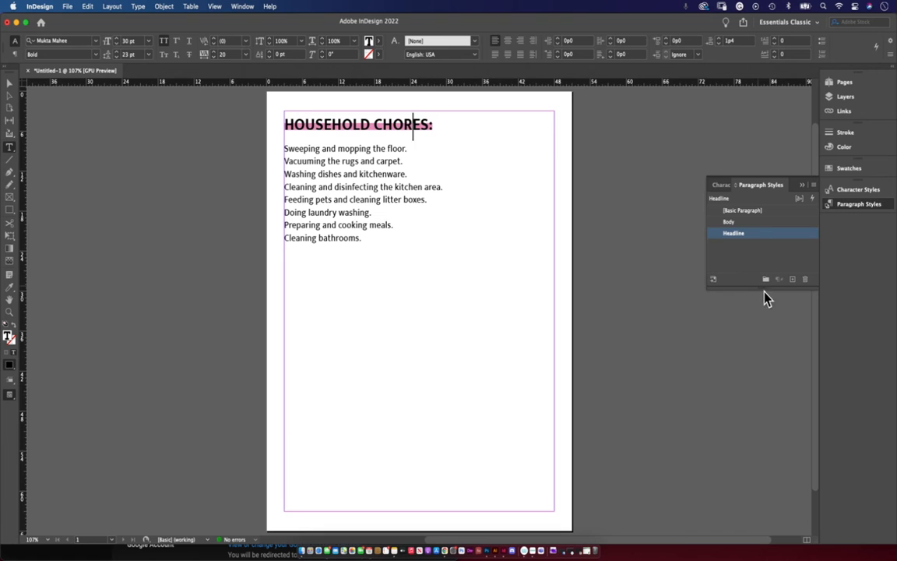
{"action": "left_click", "coordinate": [433, 125]}
{"action": "key", "text": "BackSpace"}
{"action": "left_click", "coordinate": [9, 83]}
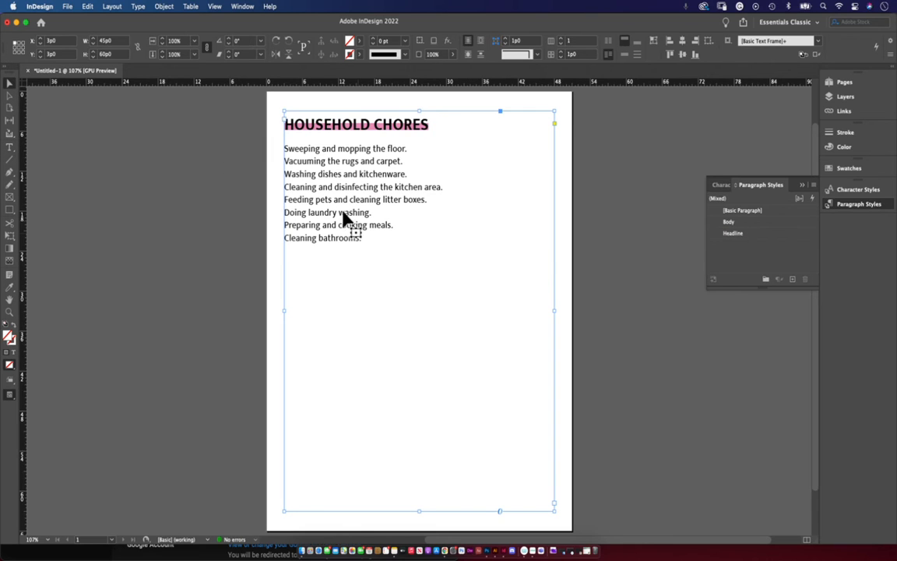
{"action": "left_click", "coordinate": [247, 173]}
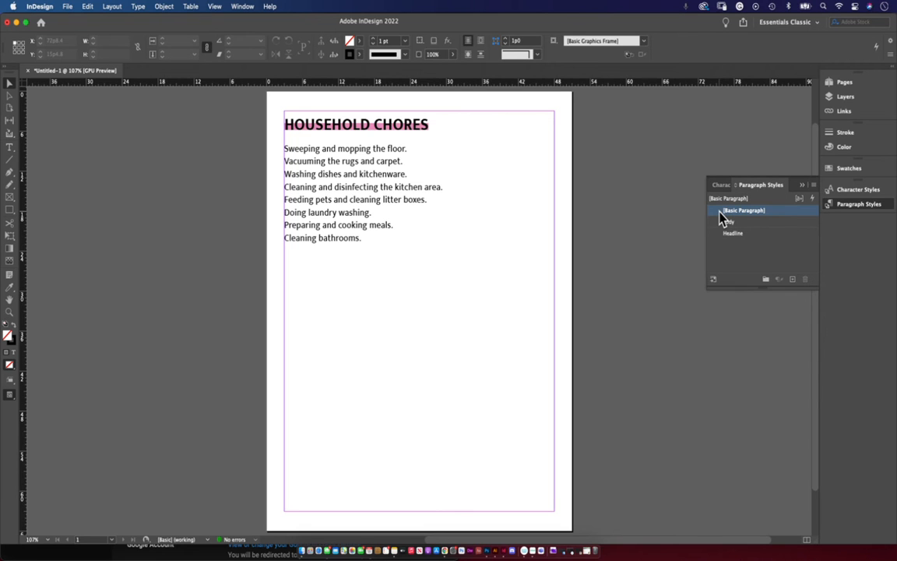
Step: Select the chore lines below the heading and create a paragraph style named List, based on Body, for them
{"action": "left_click", "coordinate": [343, 235]}
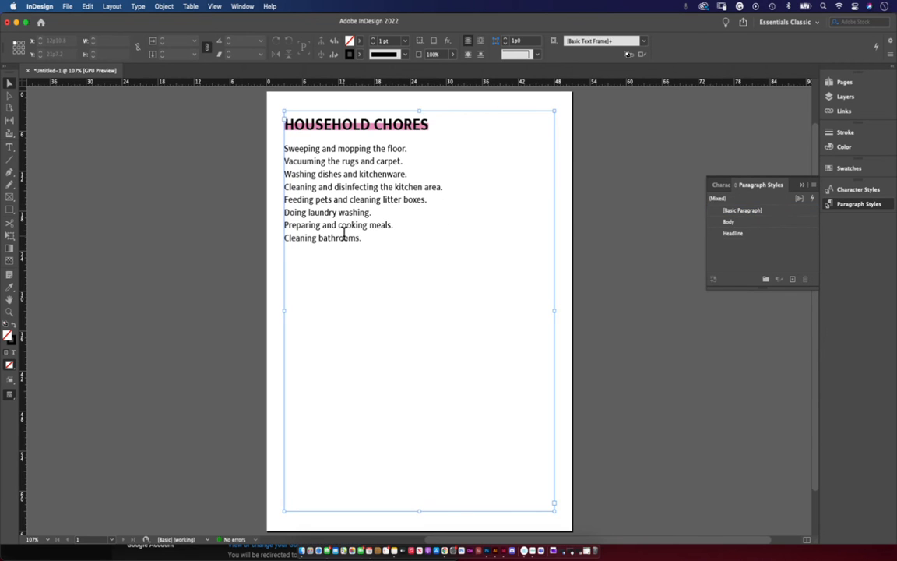
{"action": "double_click", "coordinate": [344, 235]}
{"action": "left_click_drag", "start_coordinate": [361, 237], "coordinate": [281, 152]}
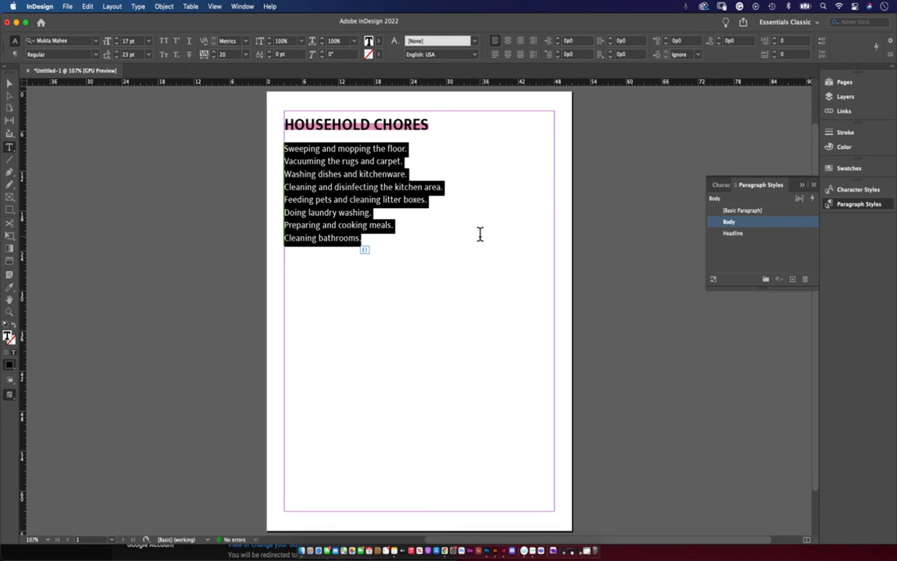
{"action": "scroll", "coordinate": [480, 234], "scroll_direction": "up", "scroll_amount": 2}
{"action": "scroll", "coordinate": [480, 234], "scroll_direction": "right", "scroll_amount": 1}
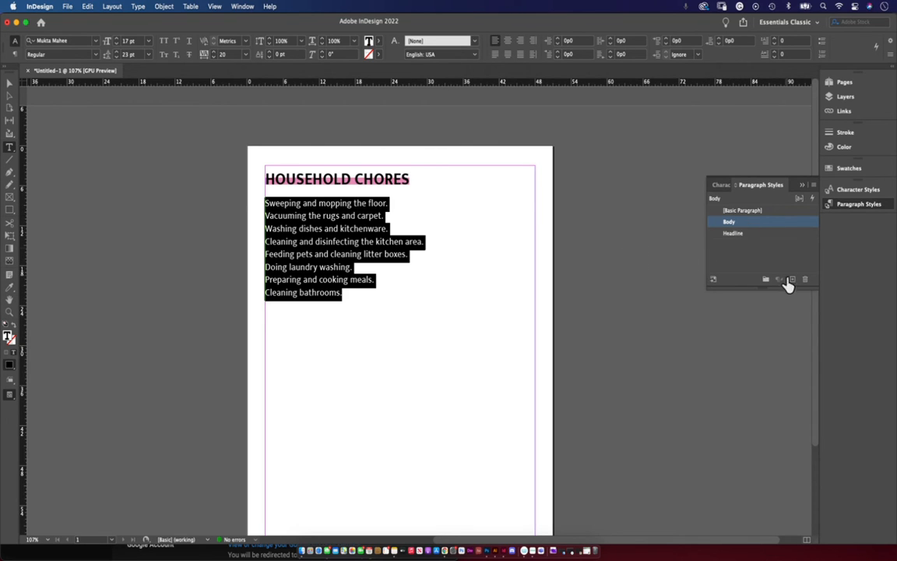
{"action": "left_click", "coordinate": [793, 279]}
{"action": "left_click_drag", "start_coordinate": [769, 241], "coordinate": [768, 250]}
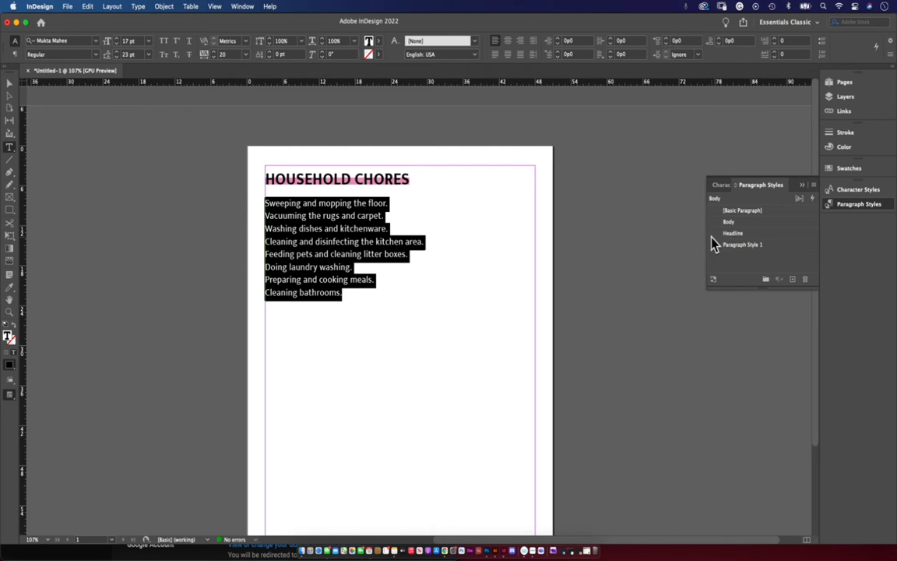
{"action": "double_click", "coordinate": [741, 247]}
{"action": "type", "text": "List"}
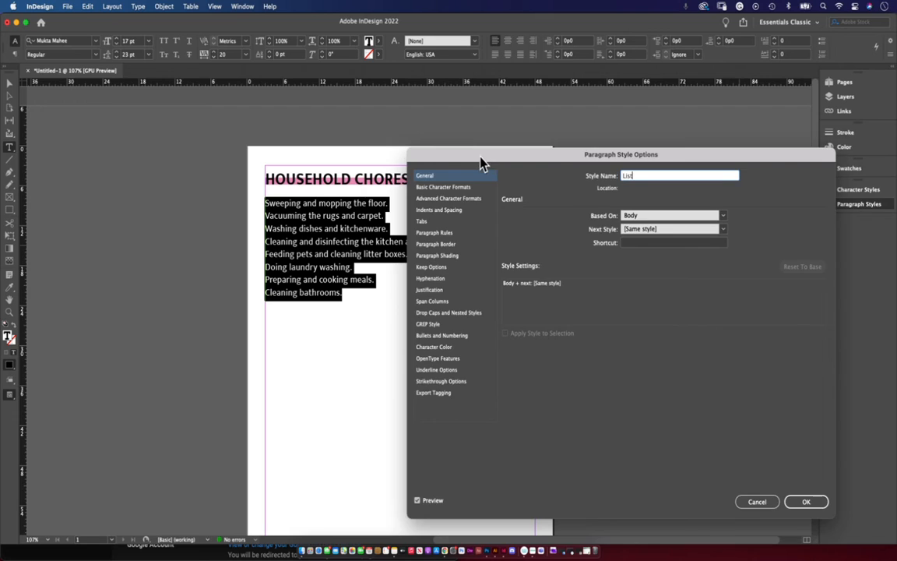
{"action": "left_click_drag", "start_coordinate": [481, 158], "coordinate": [542, 119]}
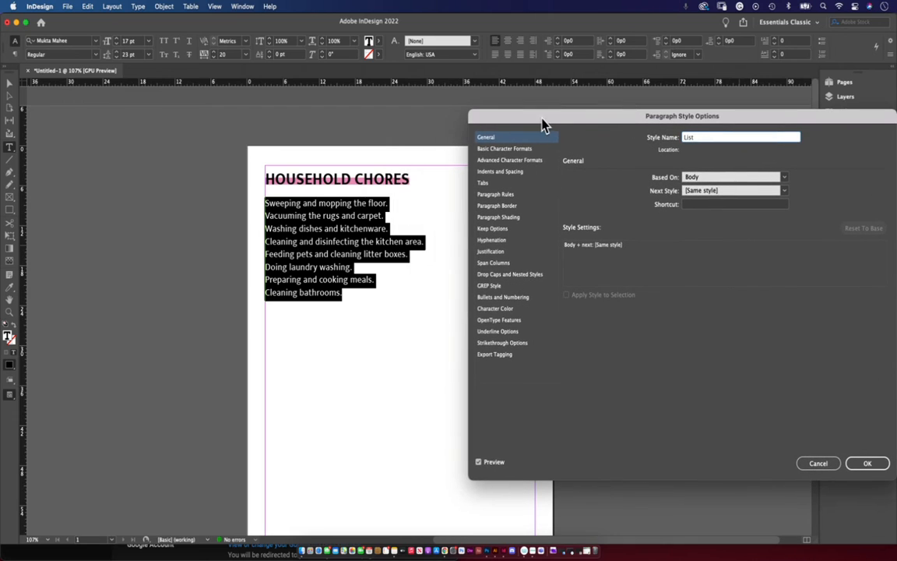
Step: Set the List style's list type to Bullets
{"action": "left_click", "coordinate": [496, 299]}
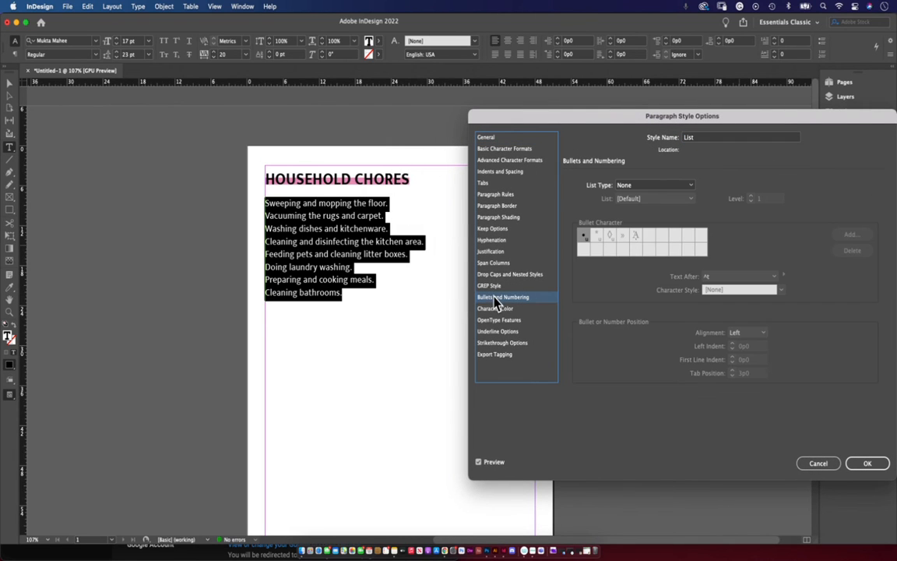
{"action": "left_click", "coordinate": [634, 187]}
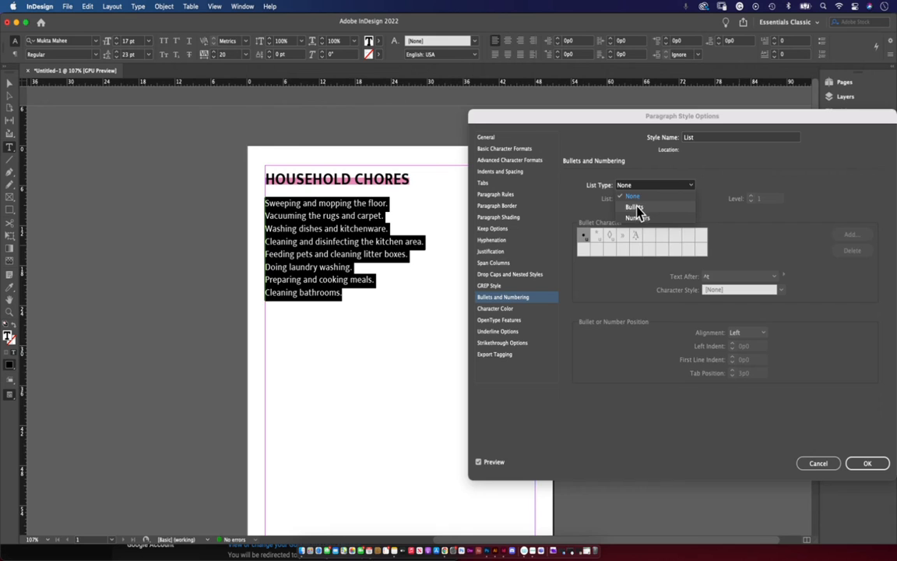
{"action": "left_click", "coordinate": [634, 207]}
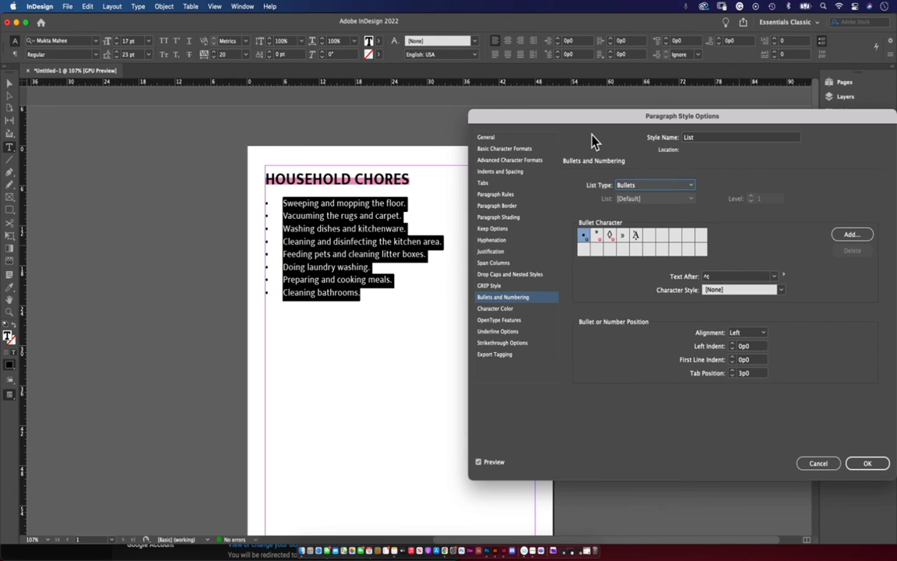
{"action": "left_click_drag", "start_coordinate": [552, 121], "coordinate": [508, 89]}
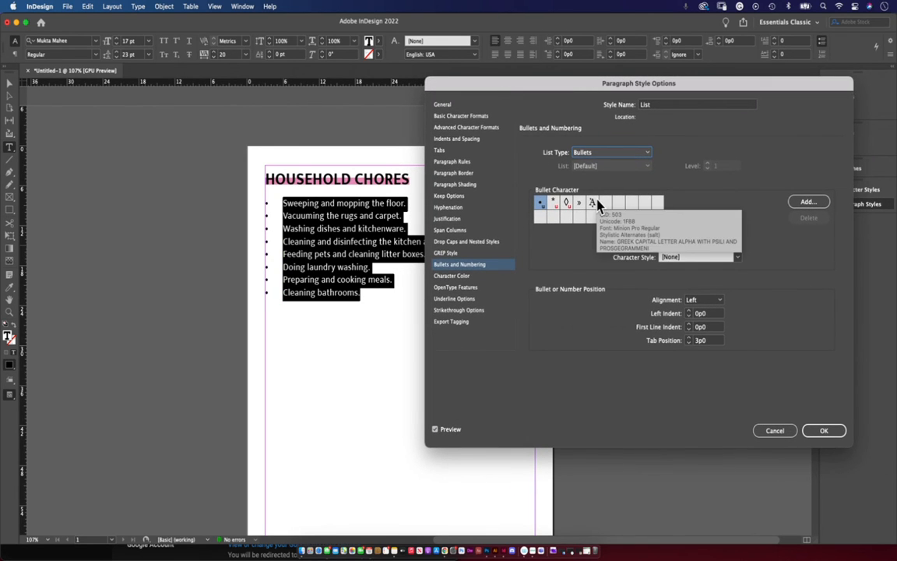
Step: Try the asterisk, diamond, double angle and Greek alpha bullet characters on the list, and return to the round bullet
{"action": "left_click", "coordinate": [553, 204]}
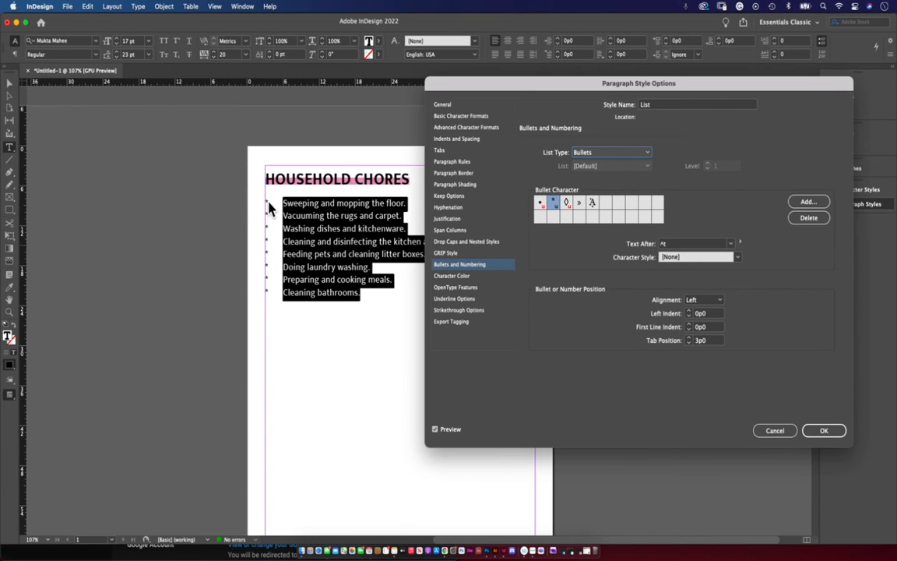
{"action": "left_click", "coordinate": [568, 207]}
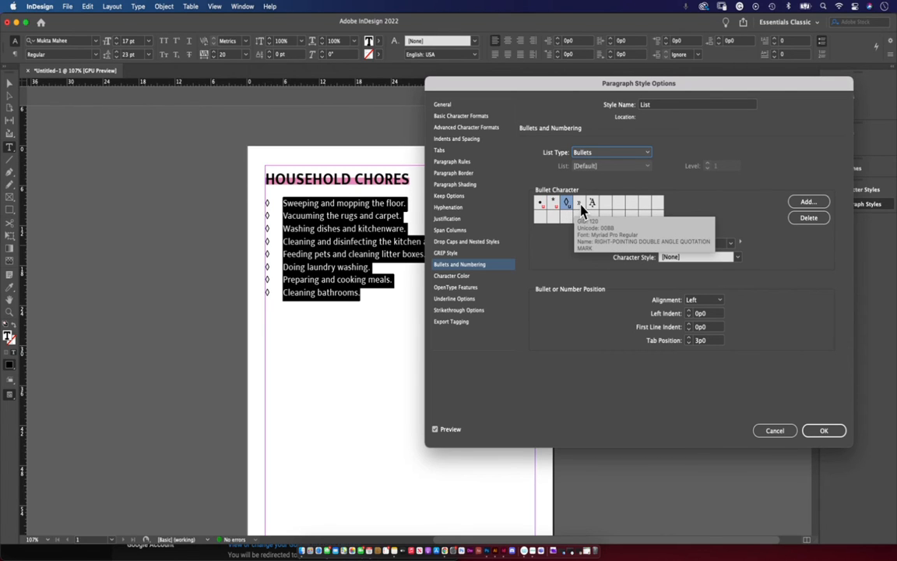
{"action": "left_click", "coordinate": [580, 207]}
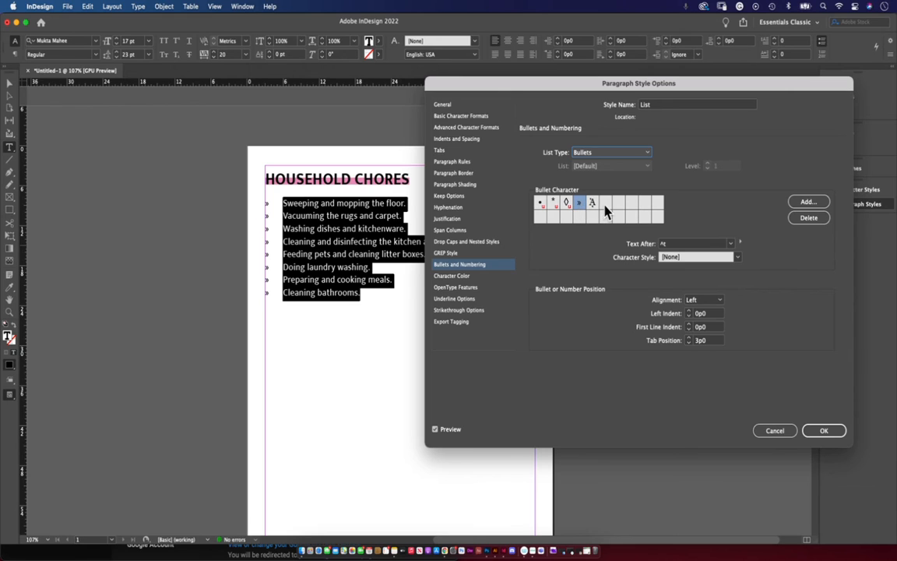
{"action": "left_click", "coordinate": [592, 204]}
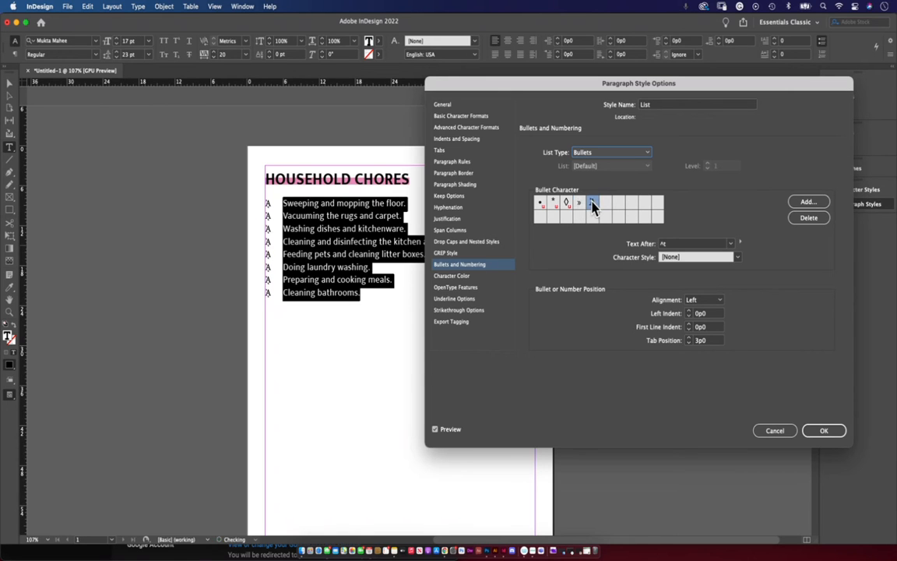
{"action": "left_click", "coordinate": [542, 204]}
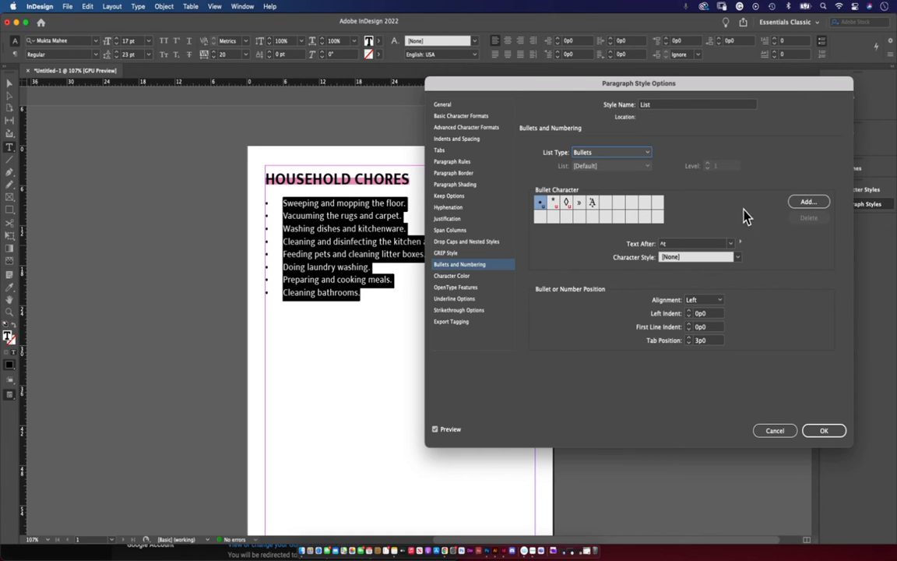
Step: Open the choice of additional bullet characters, look through the Mukta Mahee glyphs and switch the font family to Wingdings
{"action": "left_click", "coordinate": [812, 202]}
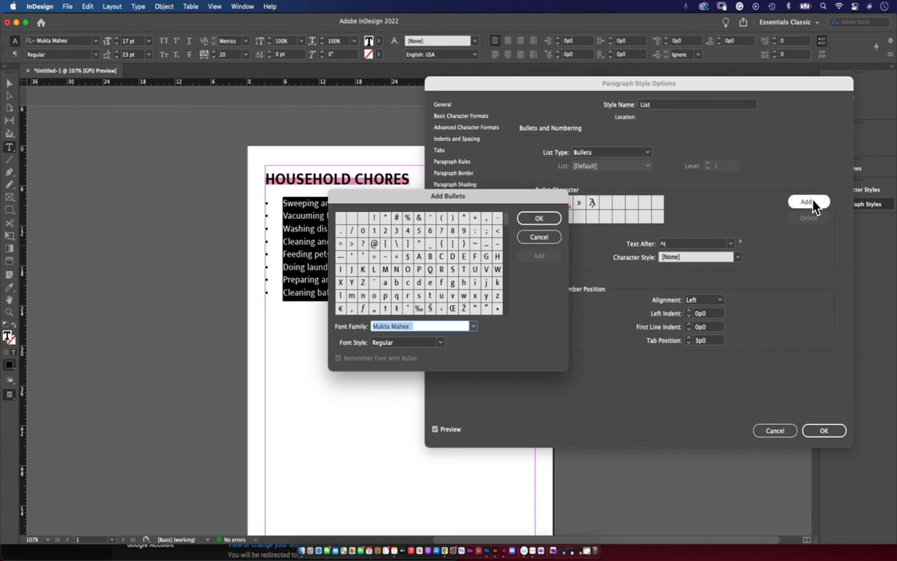
{"action": "left_click_drag", "start_coordinate": [445, 195], "coordinate": [594, 157]}
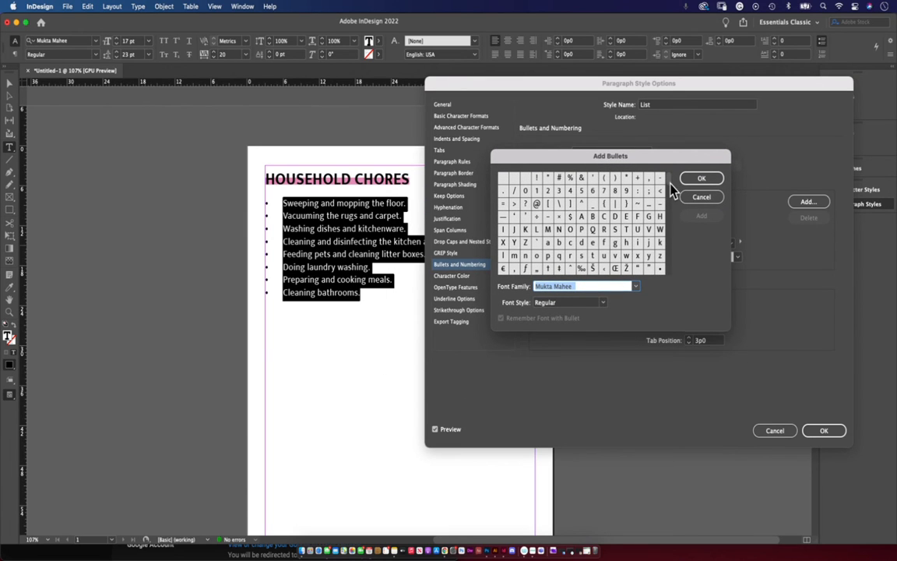
{"action": "left_click_drag", "start_coordinate": [668, 181], "coordinate": [651, 280]}
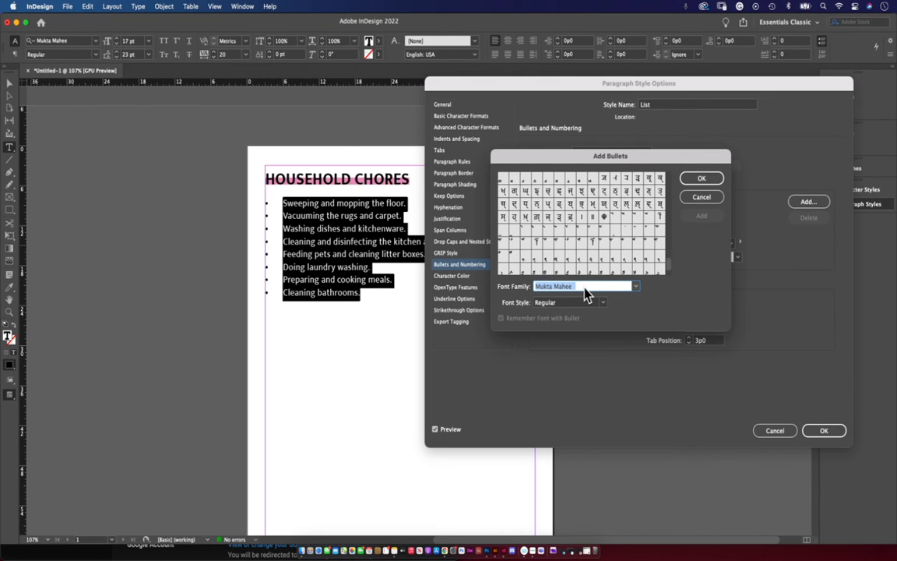
{"action": "type", "text": "Wigwag"}
{"action": "type", "text": "n"}
{"action": "key", "text": "Tab"}
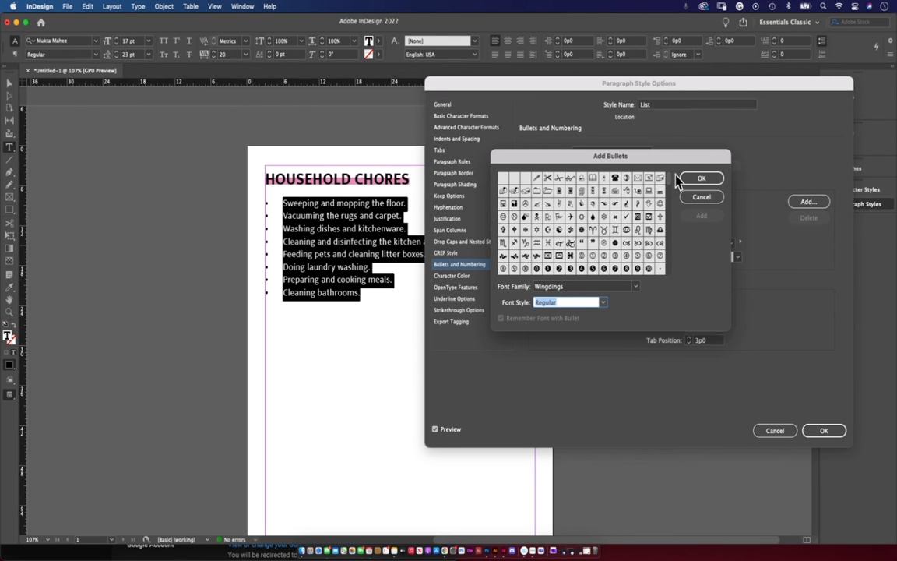
{"action": "mouse_move", "coordinate": [677, 180]}
{"action": "left_mouse_down"}
{"action": "mouse_move", "coordinate": [677, 281]}
{"action": "mouse_move", "coordinate": [666, 190]}
{"action": "mouse_move", "coordinate": [672, 176]}
{"action": "left_mouse_up"}
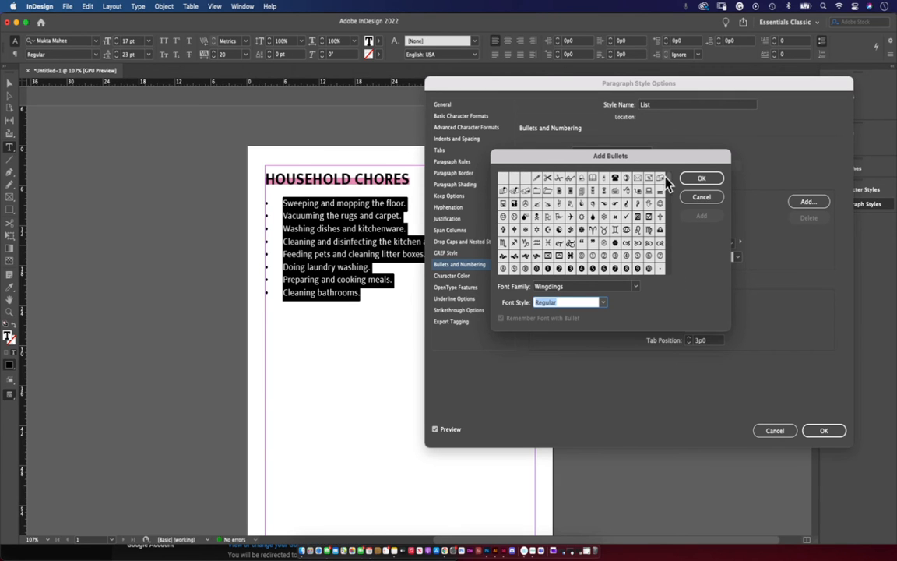
Step: Add the Wingdings black droplet to the bullet characters and use it as the List style's bullet
{"action": "left_click", "coordinate": [594, 218]}
{"action": "left_click", "coordinate": [703, 216]}
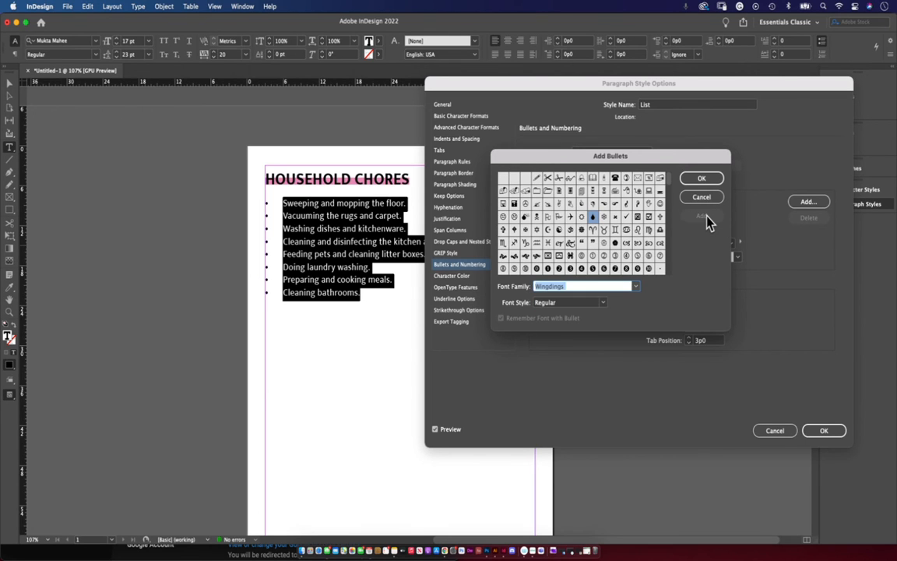
{"action": "left_click_drag", "start_coordinate": [550, 156], "coordinate": [567, 177]}
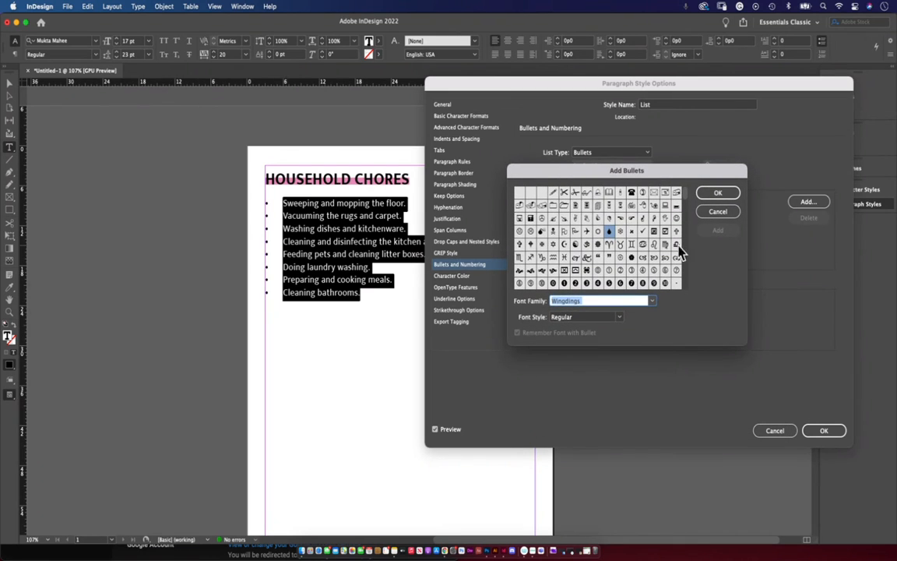
{"action": "left_click", "coordinate": [611, 233]}
{"action": "left_click", "coordinate": [705, 197]}
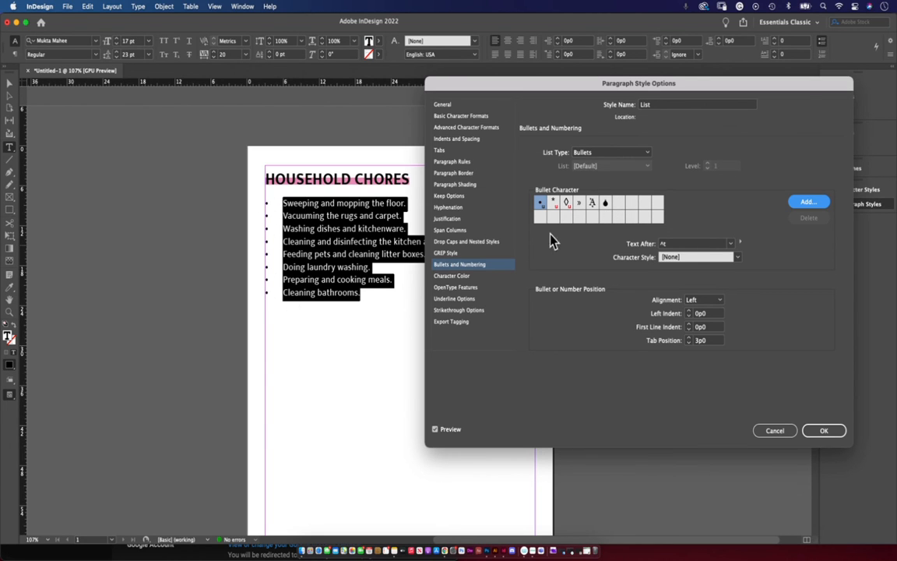
{"action": "left_click", "coordinate": [605, 204]}
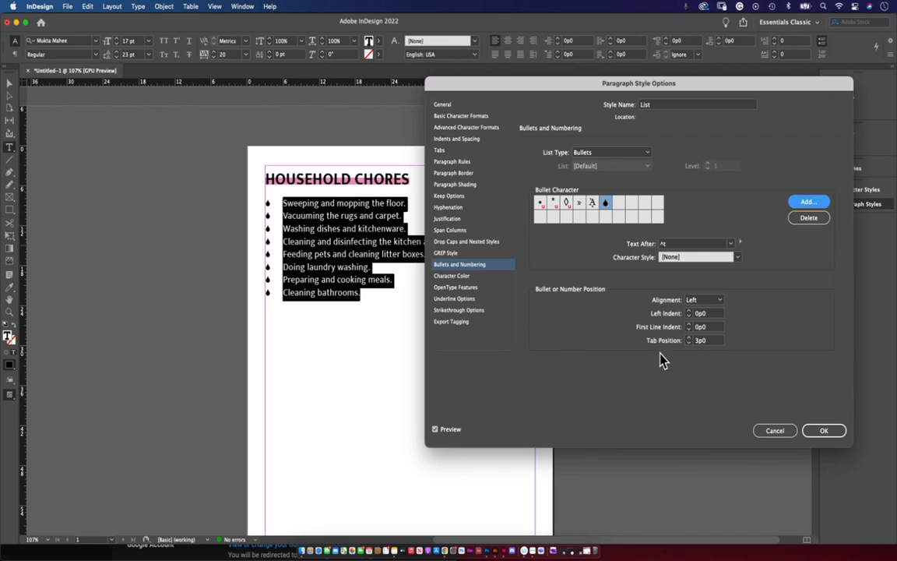
Step: Increase the left indent of the List style's bullets to 3p0
{"action": "left_click", "coordinate": [690, 311]}
{"action": "left_click", "coordinate": [689, 311]}
{"action": "left_click", "coordinate": [689, 311]}
{"action": "left_click", "coordinate": [689, 311]}
{"action": "left_click", "coordinate": [690, 312]}
{"action": "left_click", "coordinate": [689, 311]}
{"action": "left_click", "coordinate": [690, 311]}
{"action": "left_click", "coordinate": [690, 311]}
{"action": "left_click", "coordinate": [689, 312]}
{"action": "left_click", "coordinate": [690, 312]}
{"action": "left_click", "coordinate": [689, 311]}
{"action": "left_click", "coordinate": [690, 312]}
{"action": "left_click", "coordinate": [689, 312]}
{"action": "left_click", "coordinate": [689, 312]}
{"action": "left_click", "coordinate": [690, 311]}
{"action": "left_click", "coordinate": [689, 312]}
{"action": "left_click", "coordinate": [690, 312]}
{"action": "left_click", "coordinate": [689, 311]}
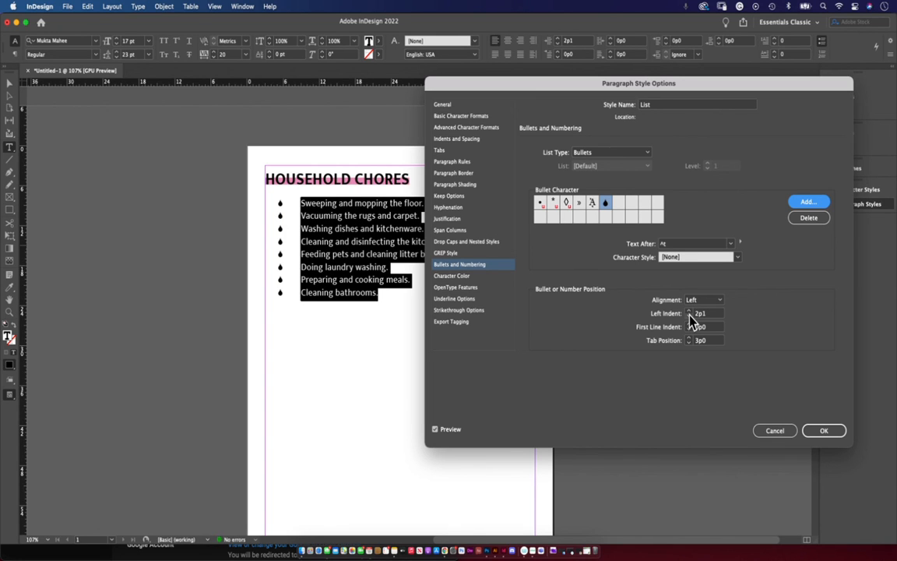
{"action": "left_click", "coordinate": [690, 315]}
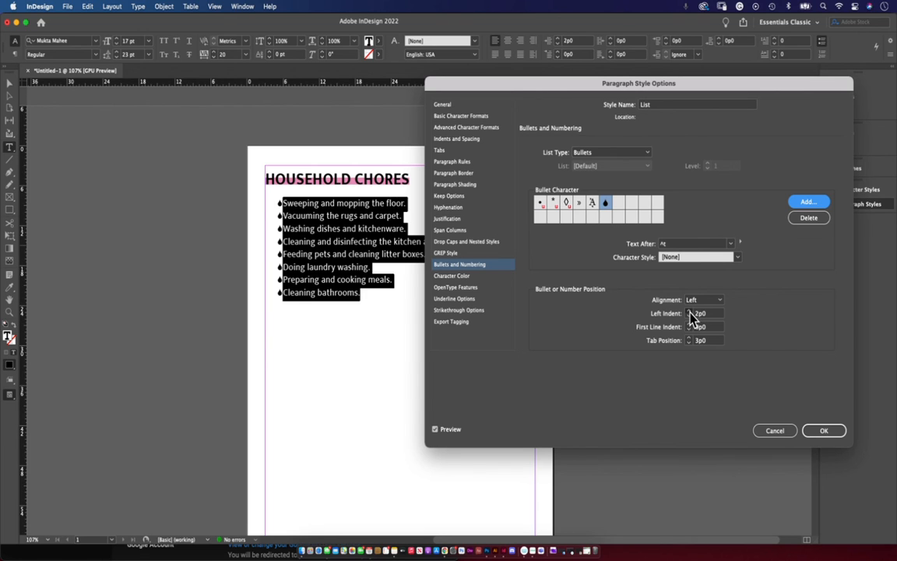
{"action": "left_click", "coordinate": [690, 312]}
{"action": "left_click", "coordinate": [690, 312]}
{"action": "left_click", "coordinate": [690, 312]}
{"action": "left_click", "coordinate": [690, 313]}
{"action": "left_click", "coordinate": [690, 312]}
{"action": "left_click", "coordinate": [690, 312]}
{"action": "left_click", "coordinate": [690, 313]}
{"action": "left_click", "coordinate": [690, 312]}
{"action": "left_click", "coordinate": [690, 312]}
{"action": "left_click", "coordinate": [690, 313]}
{"action": "left_click", "coordinate": [690, 313]}
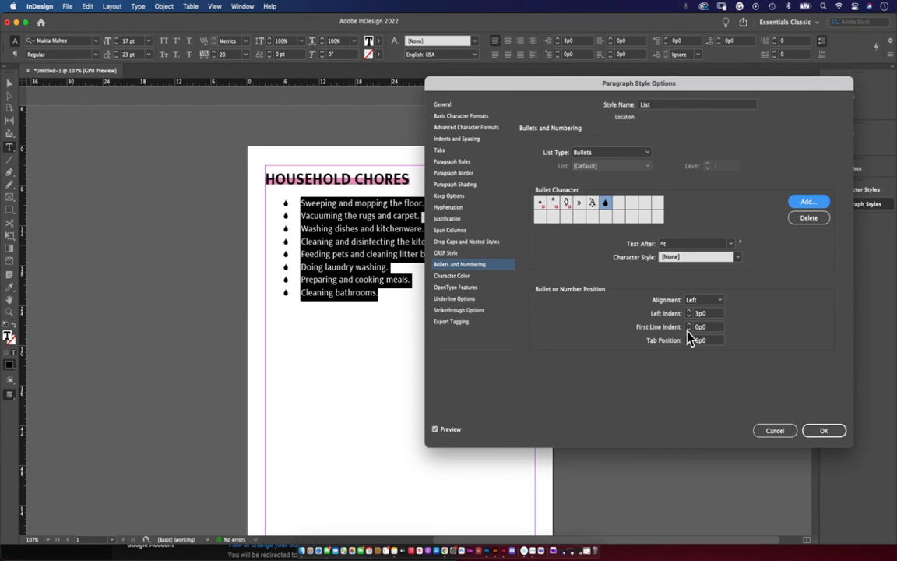
Step: Set the first line indent of the List style's bullets to -1p1
{"action": "left_click", "coordinate": [689, 330]}
{"action": "left_click", "coordinate": [688, 330]}
{"action": "left_click", "coordinate": [687, 329]}
{"action": "left_click", "coordinate": [688, 329]}
{"action": "left_click", "coordinate": [688, 329]}
{"action": "left_click", "coordinate": [689, 330]}
{"action": "left_click", "coordinate": [688, 330]}
{"action": "left_click", "coordinate": [688, 329]}
{"action": "left_click", "coordinate": [688, 330]}
{"action": "left_click", "coordinate": [689, 329]}
{"action": "left_click", "coordinate": [688, 329]}
{"action": "left_click", "coordinate": [688, 329]}
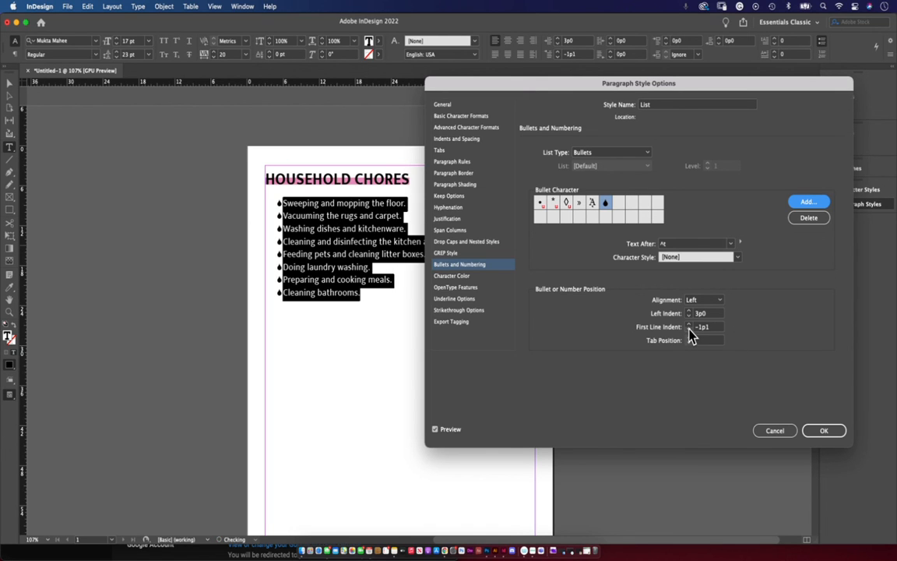
Step: Try larger and smaller first line indents for the List style's bullets
{"action": "left_click", "coordinate": [690, 325]}
{"action": "left_click", "coordinate": [689, 325]}
{"action": "left_click", "coordinate": [690, 325]}
{"action": "left_click", "coordinate": [688, 329]}
{"action": "left_click", "coordinate": [689, 329]}
{"action": "left_click", "coordinate": [689, 329]}
{"action": "left_click", "coordinate": [688, 325]}
Step: Increase the left indent of the List style's bullets to 3p7
{"action": "left_click", "coordinate": [688, 312]}
{"action": "left_click", "coordinate": [688, 312]}
{"action": "left_click", "coordinate": [688, 311]}
{"action": "left_click", "coordinate": [688, 312]}
{"action": "left_click", "coordinate": [688, 311]}
{"action": "left_click", "coordinate": [689, 312]}
{"action": "left_click", "coordinate": [688, 311]}
Step: Set the first line indent of the List style's bullets to -1p8 and apply the style options
{"action": "left_click", "coordinate": [689, 329]}
{"action": "left_click", "coordinate": [689, 329]}
{"action": "left_click", "coordinate": [689, 329]}
{"action": "left_click", "coordinate": [689, 329]}
{"action": "left_click", "coordinate": [689, 329]}
{"action": "left_click", "coordinate": [690, 328]}
{"action": "left_click", "coordinate": [690, 328]}
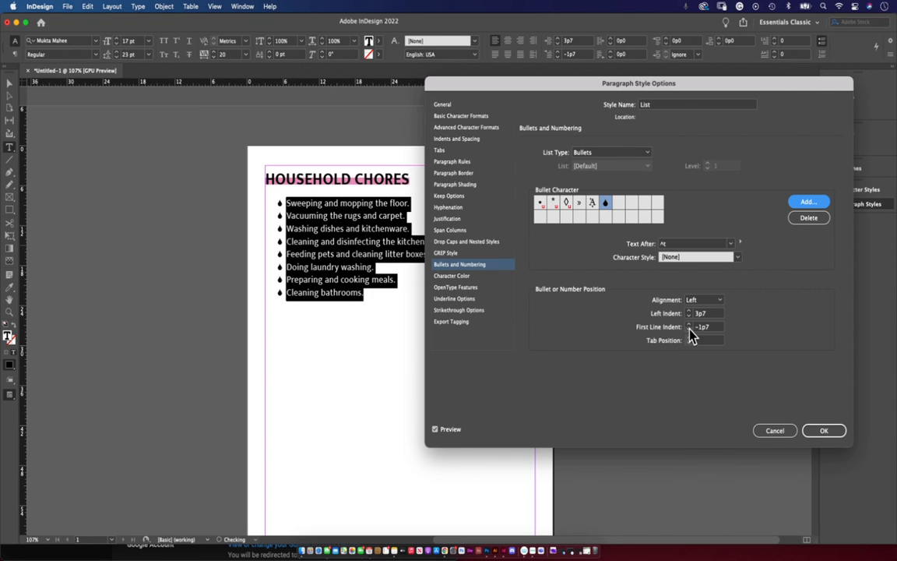
{"action": "left_click", "coordinate": [690, 329]}
{"action": "left_click", "coordinate": [822, 432]}
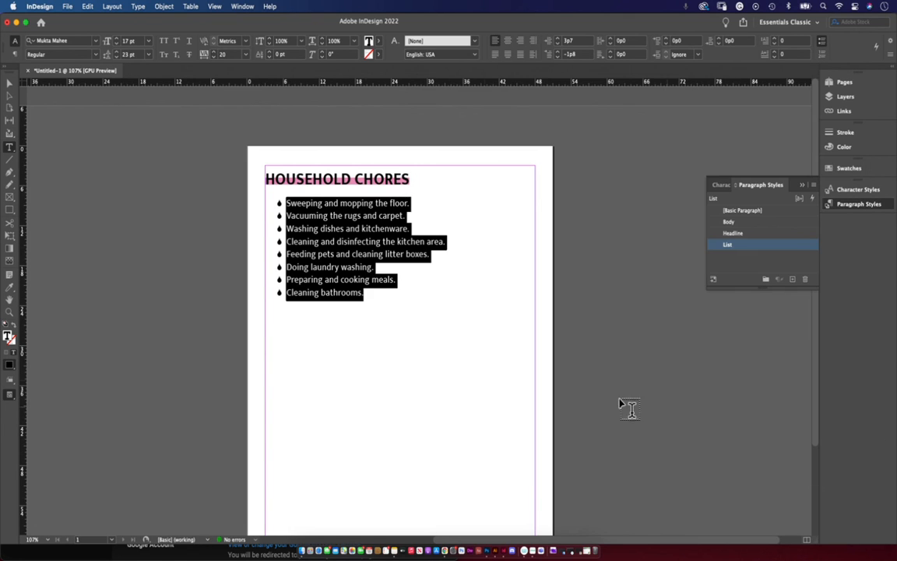
Step: Leave text editing with the Selection tool and deselect the household chores text frame
{"action": "left_click", "coordinate": [357, 255]}
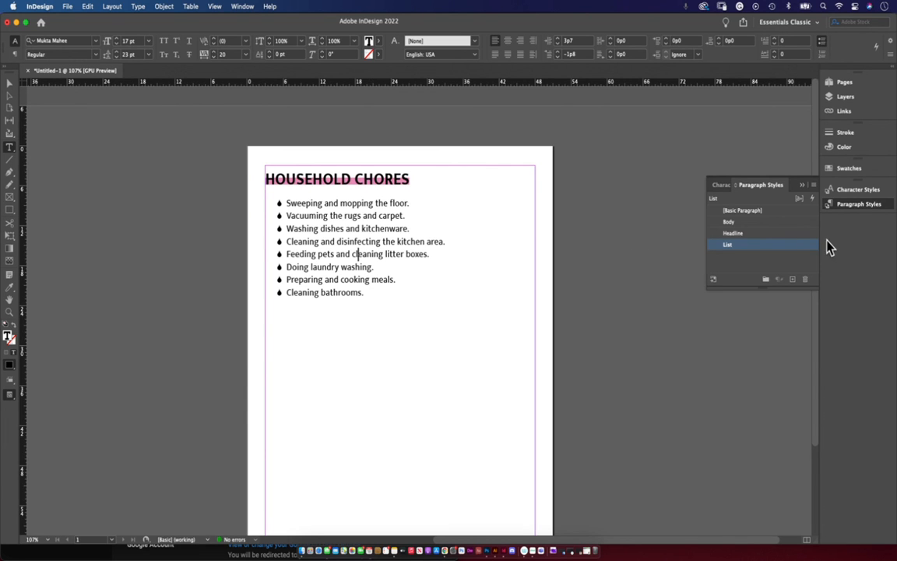
{"action": "left_click", "coordinate": [10, 83]}
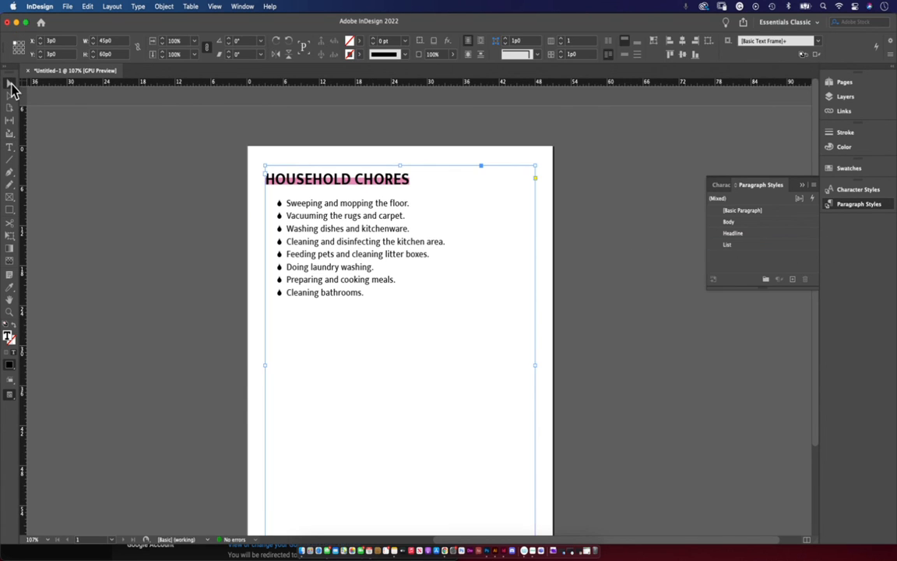
{"action": "left_click", "coordinate": [647, 258]}
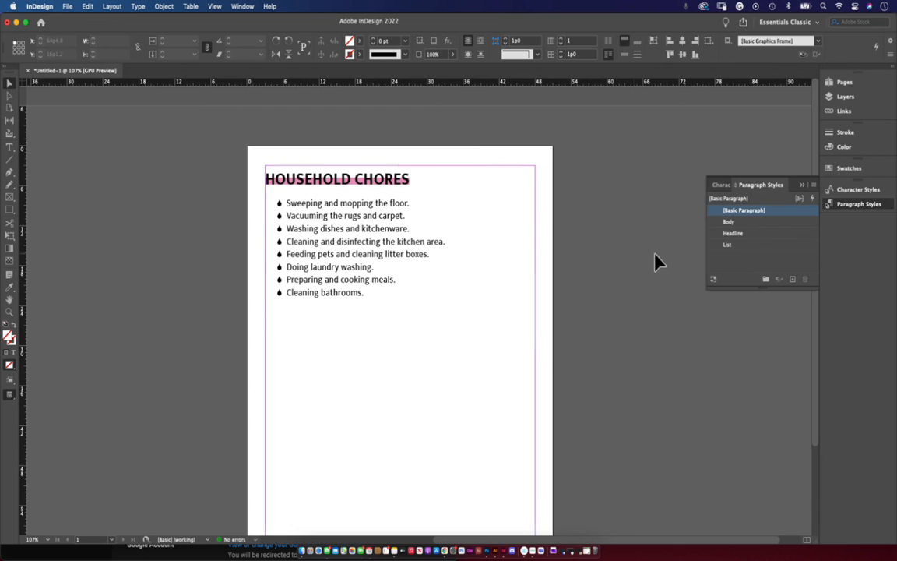
{"action": "left_click", "coordinate": [744, 259]}
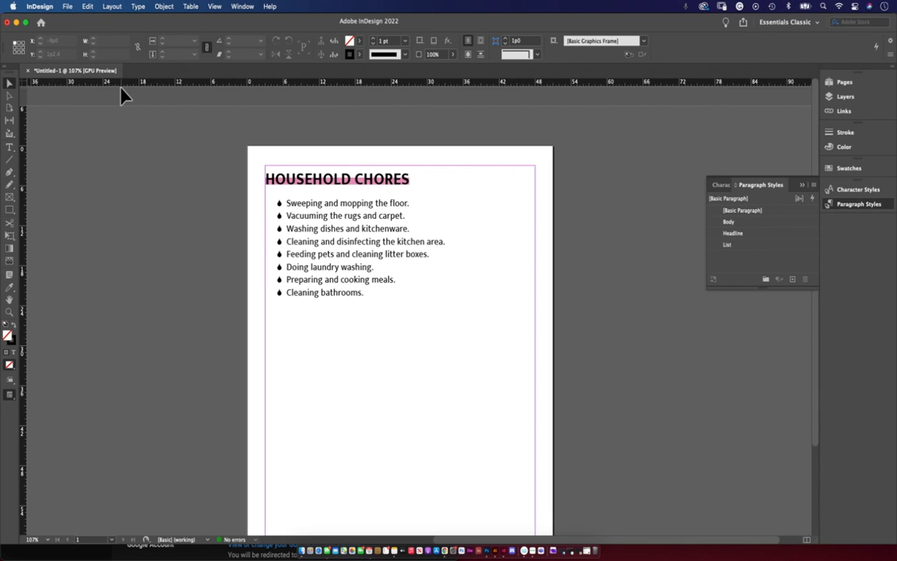
Step: Give the household chores text frame a 10 pt black stroke and preview the page without guides
{"action": "left_click", "coordinate": [286, 187]}
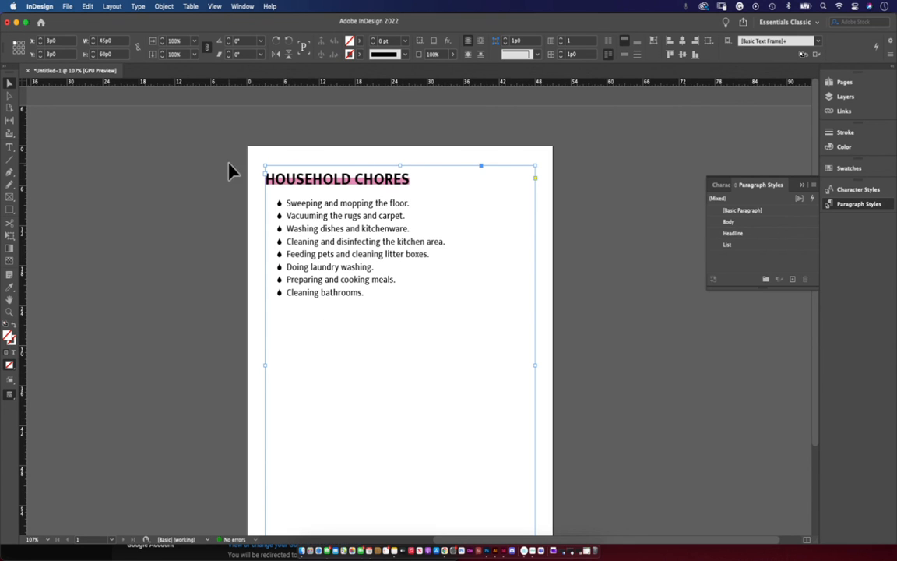
{"action": "scroll", "coordinate": [341, 174], "scroll_direction": "down", "scroll_amount": 3}
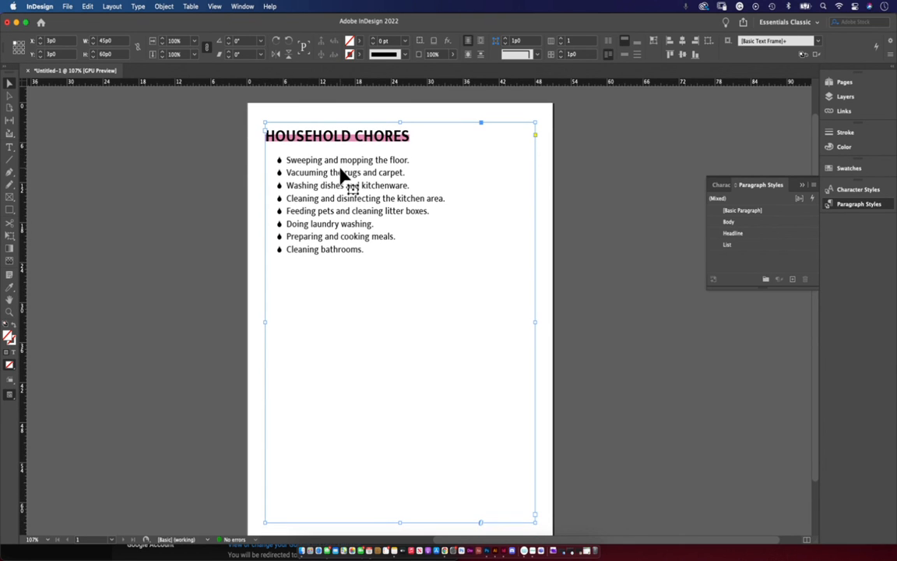
{"action": "left_click", "coordinate": [6, 349]}
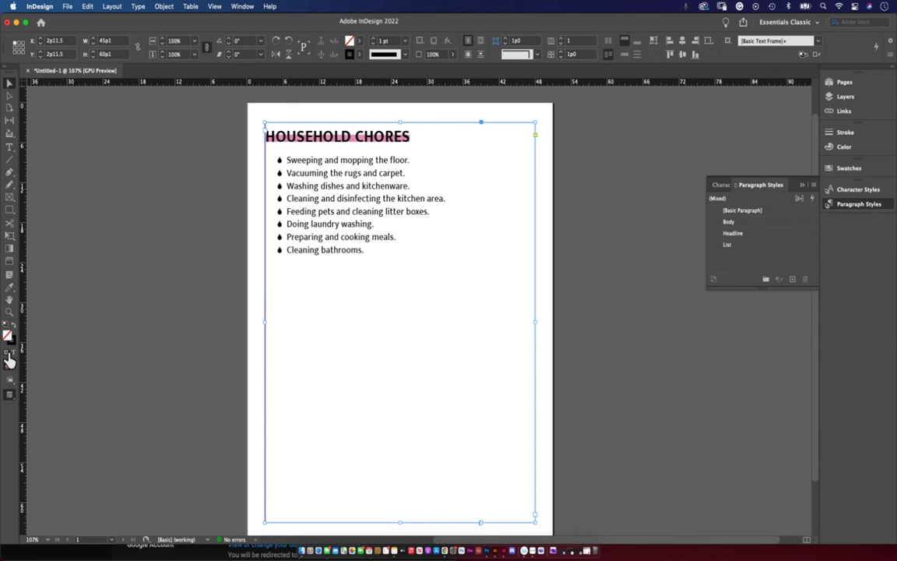
{"action": "left_click", "coordinate": [374, 40]}
{"action": "left_click", "coordinate": [373, 41]}
{"action": "left_click", "coordinate": [374, 41]}
{"action": "left_click", "coordinate": [374, 41]}
{"action": "left_click", "coordinate": [374, 41]}
{"action": "left_click", "coordinate": [374, 41]}
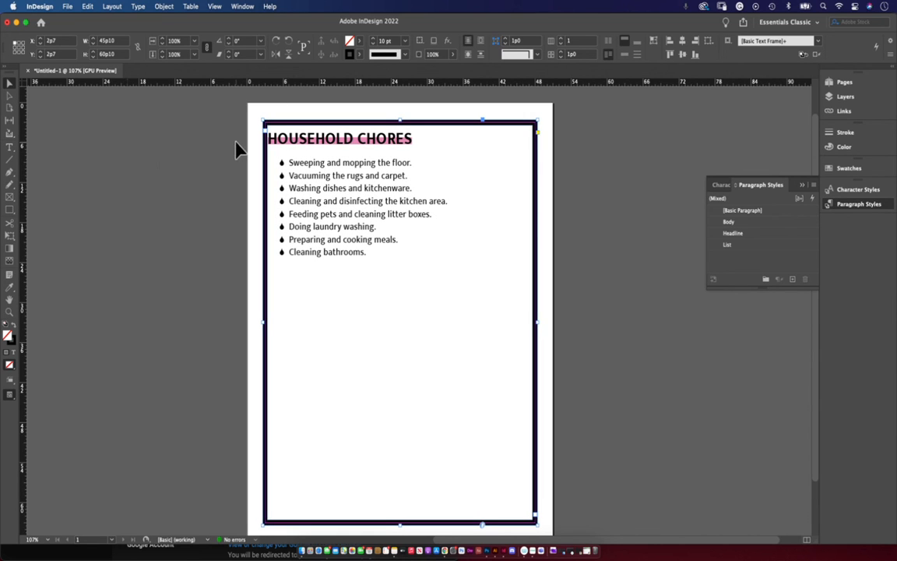
{"action": "scroll", "coordinate": [236, 144], "scroll_direction": "left", "scroll_amount": 10}
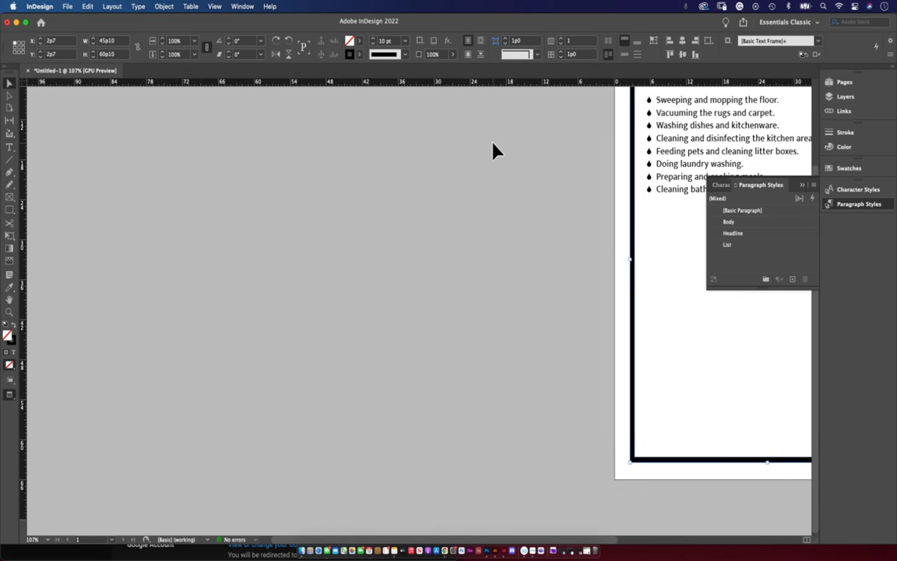
{"action": "scroll", "coordinate": [495, 151], "scroll_direction": "right", "scroll_amount": 10}
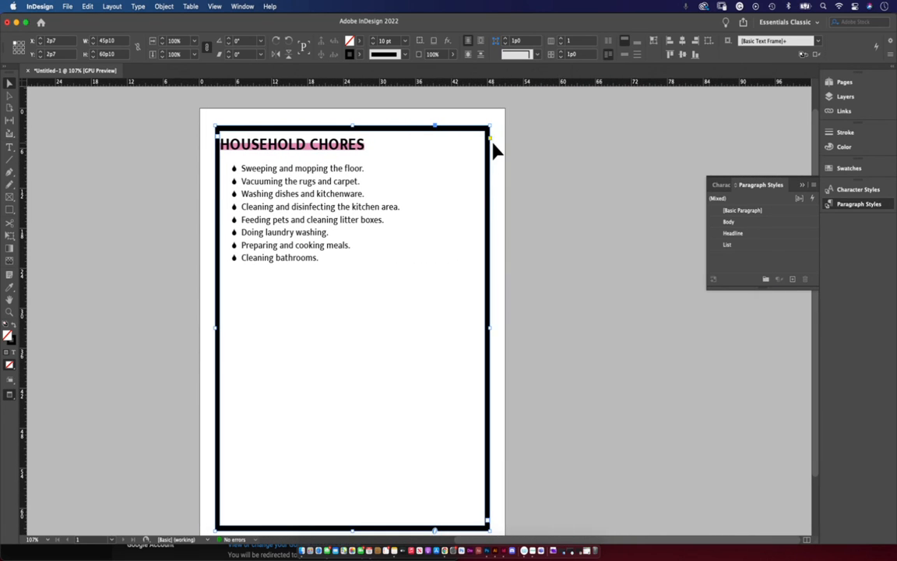
{"action": "left_click", "coordinate": [187, 187]}
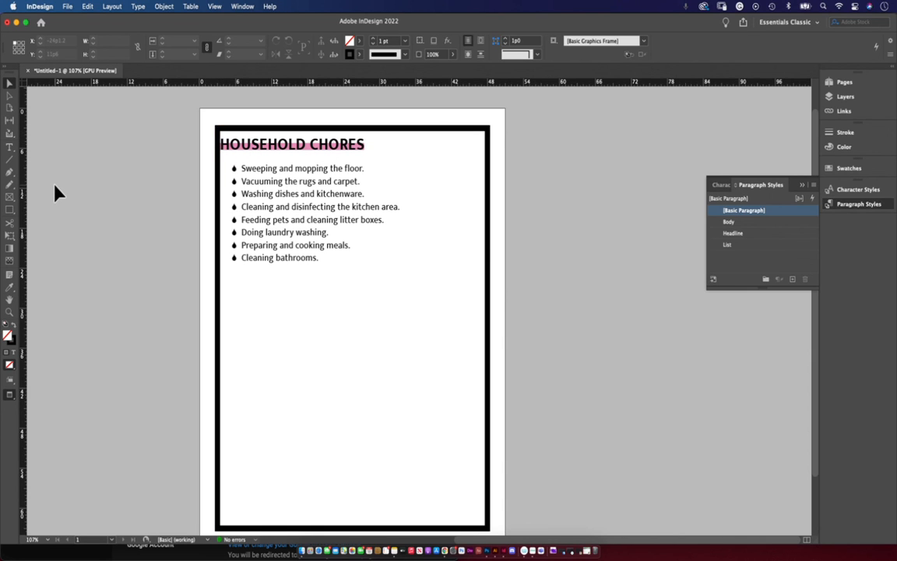
Step: Open the Text Frame Options of the bordered frame and try two columns before returning to one
{"action": "left_click", "coordinate": [228, 136]}
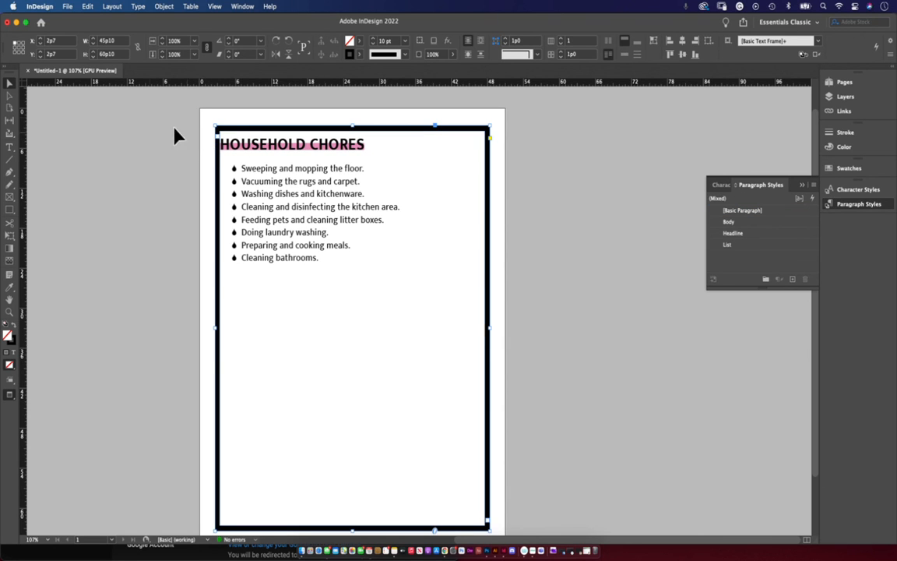
{"action": "left_click", "coordinate": [165, 7]}
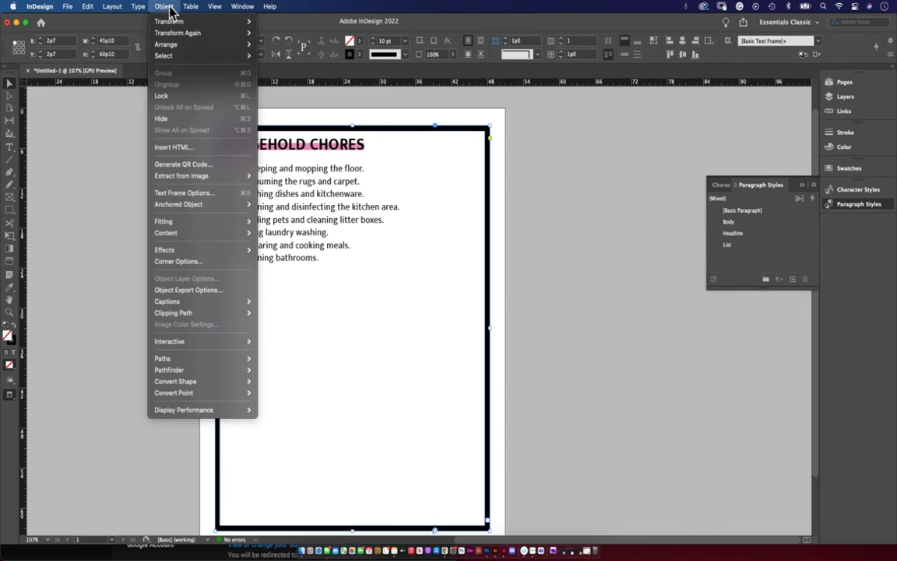
{"action": "left_click", "coordinate": [233, 192]}
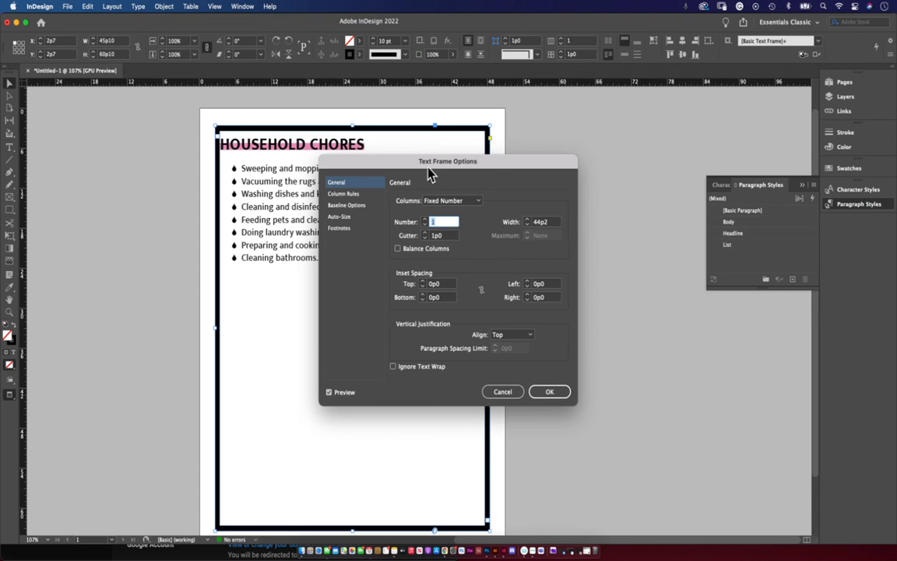
{"action": "left_click_drag", "start_coordinate": [382, 167], "coordinate": [475, 127]}
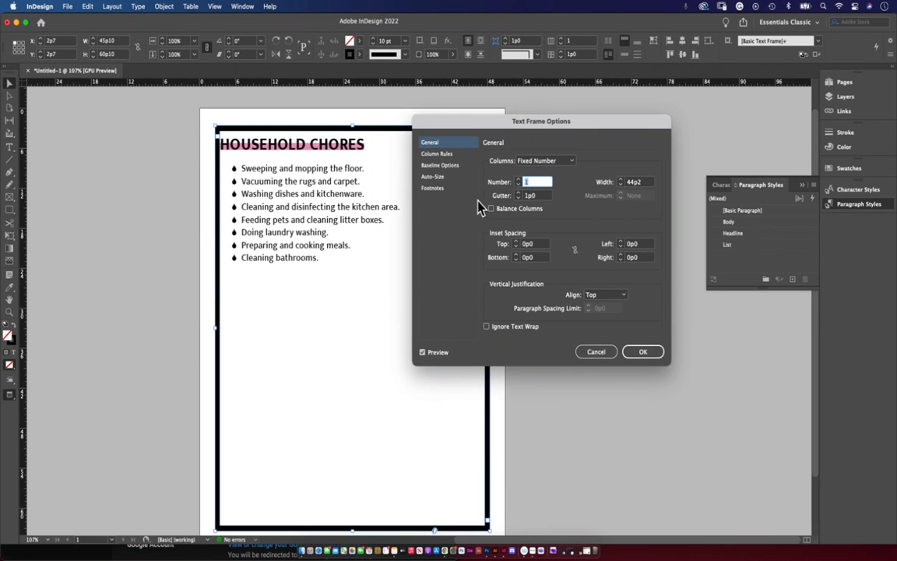
{"action": "left_click_drag", "start_coordinate": [525, 125], "coordinate": [516, 95]}
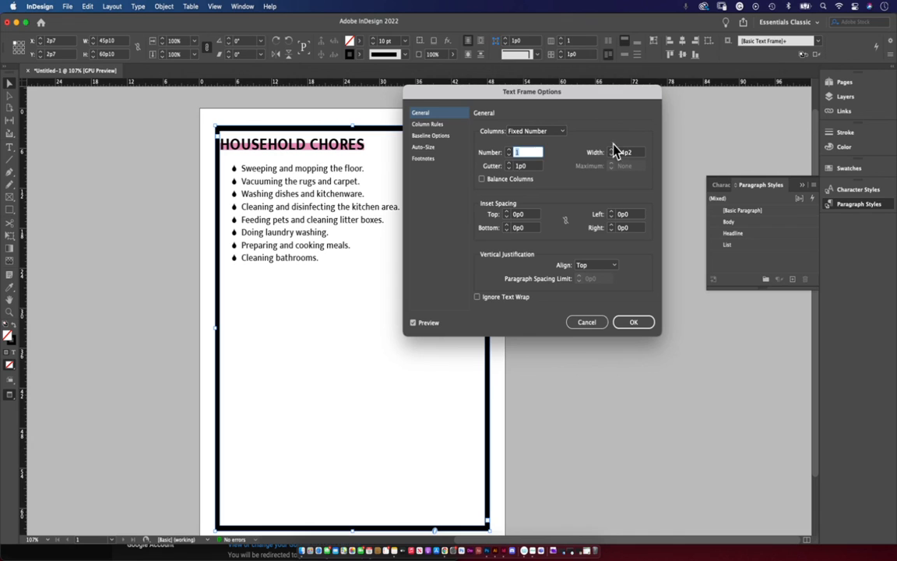
{"action": "left_click", "coordinate": [508, 150]}
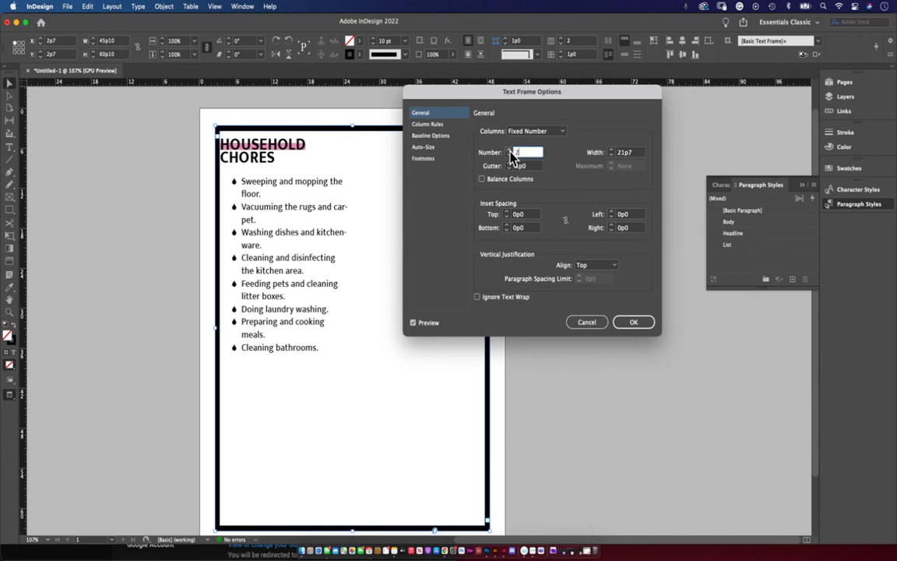
{"action": "left_click", "coordinate": [508, 154]}
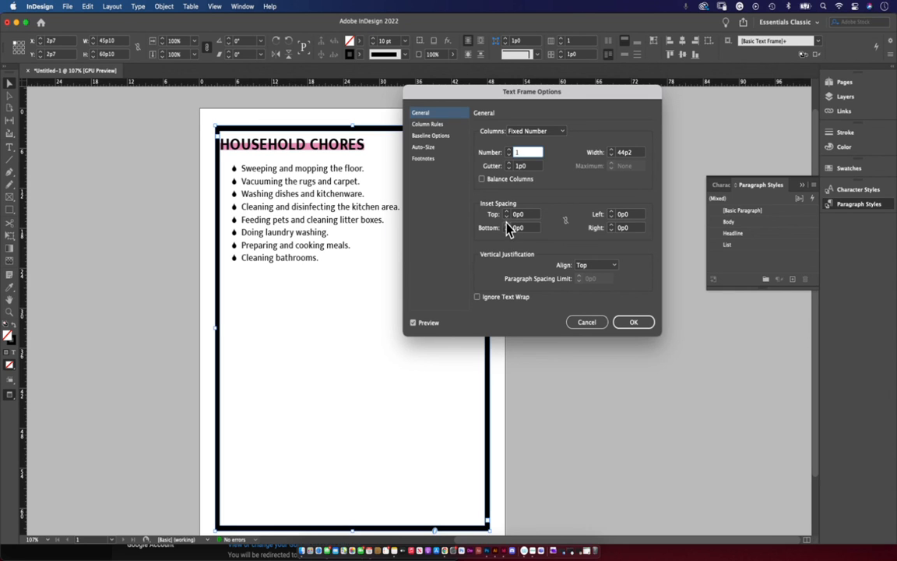
Step: Link the text frame's inset spacing values and set all four sides to 0p5
{"action": "left_click", "coordinate": [566, 221]}
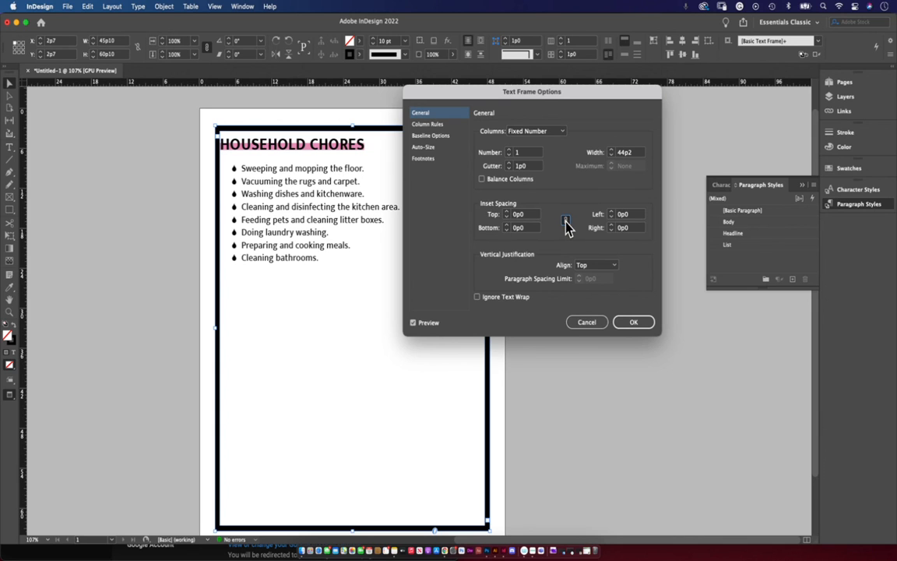
{"action": "left_click", "coordinate": [507, 213]}
{"action": "left_click", "coordinate": [508, 213]}
{"action": "left_click", "coordinate": [508, 212]}
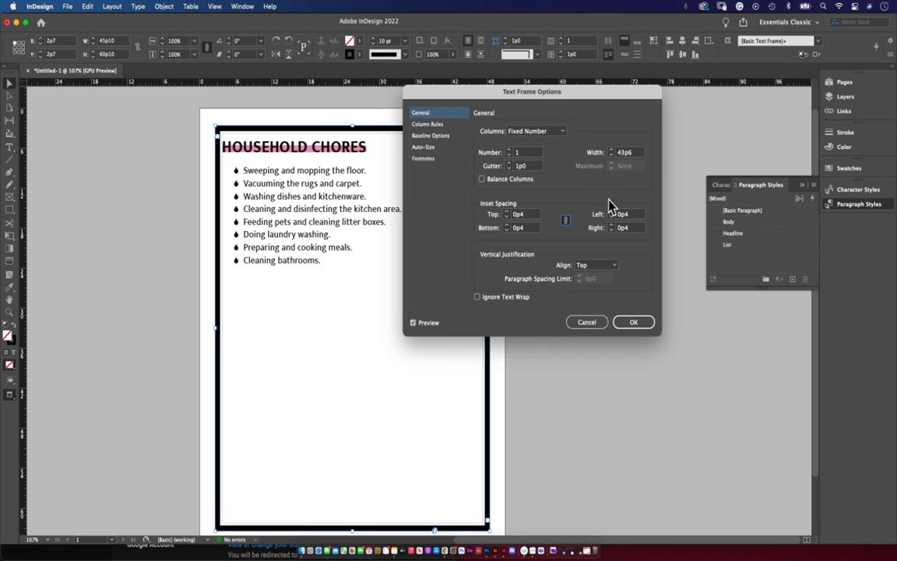
{"action": "left_click", "coordinate": [507, 213]}
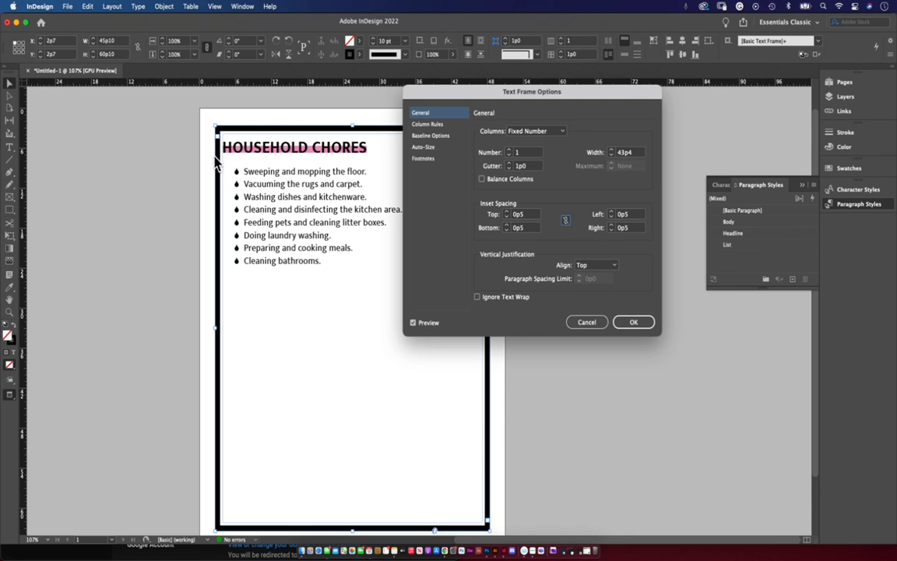
Step: Increase the text frame's left inset to 1p5, apply the frame options and deselect the frame
{"action": "left_click", "coordinate": [611, 212]}
{"action": "left_click", "coordinate": [611, 212]}
{"action": "left_click", "coordinate": [612, 212]}
{"action": "left_click", "coordinate": [611, 212]}
{"action": "left_click", "coordinate": [611, 212]}
{"action": "left_click", "coordinate": [611, 212]}
{"action": "left_click", "coordinate": [612, 212]}
{"action": "left_click", "coordinate": [612, 212]}
{"action": "left_click", "coordinate": [611, 212]}
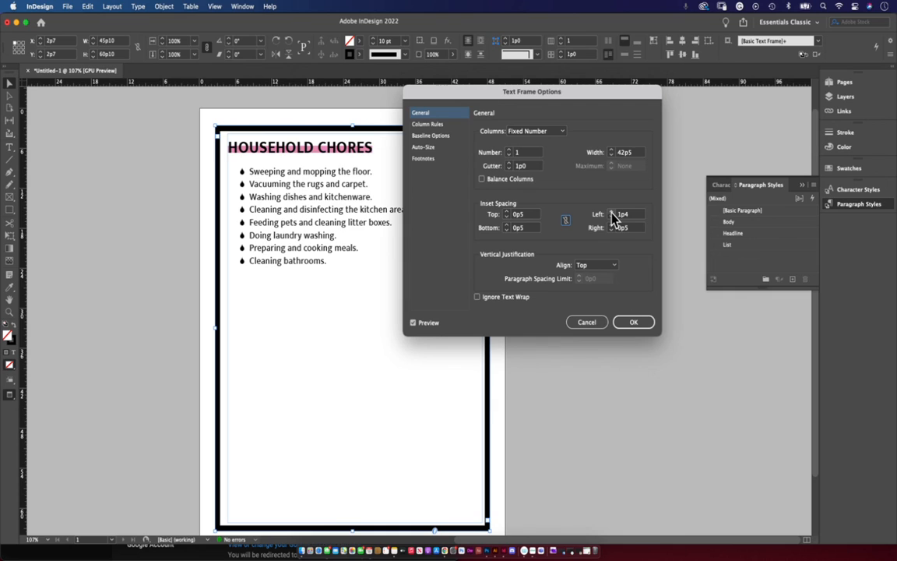
{"action": "left_click", "coordinate": [611, 212]}
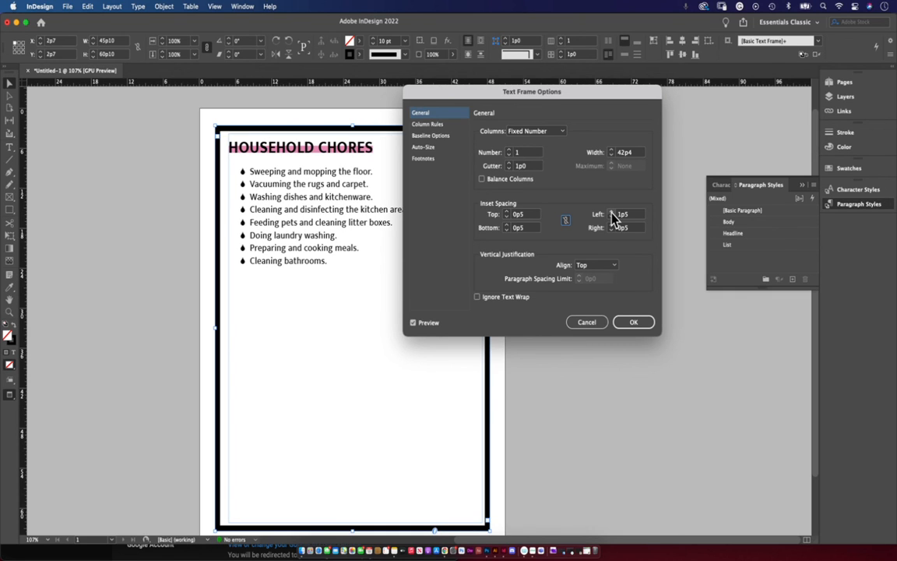
{"action": "left_click", "coordinate": [633, 323]}
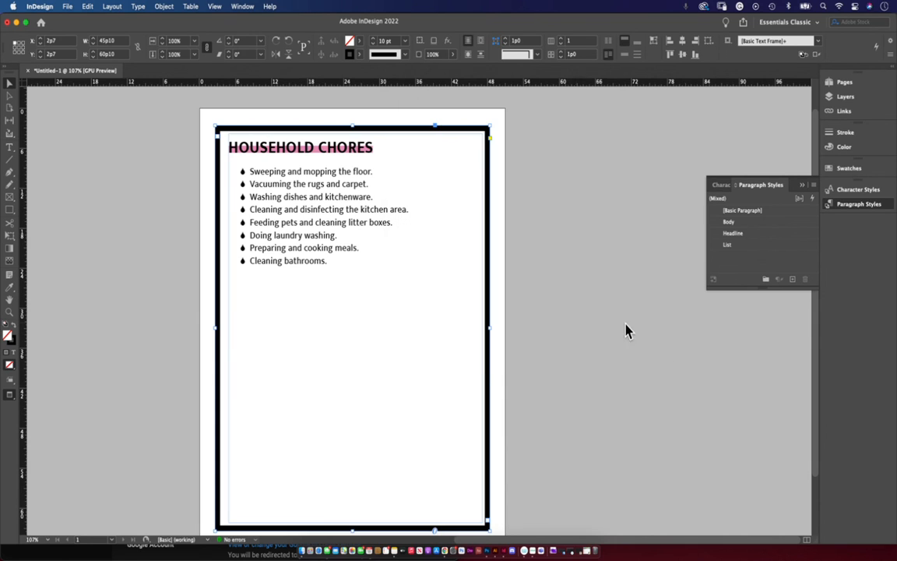
{"action": "left_click", "coordinate": [125, 293]}
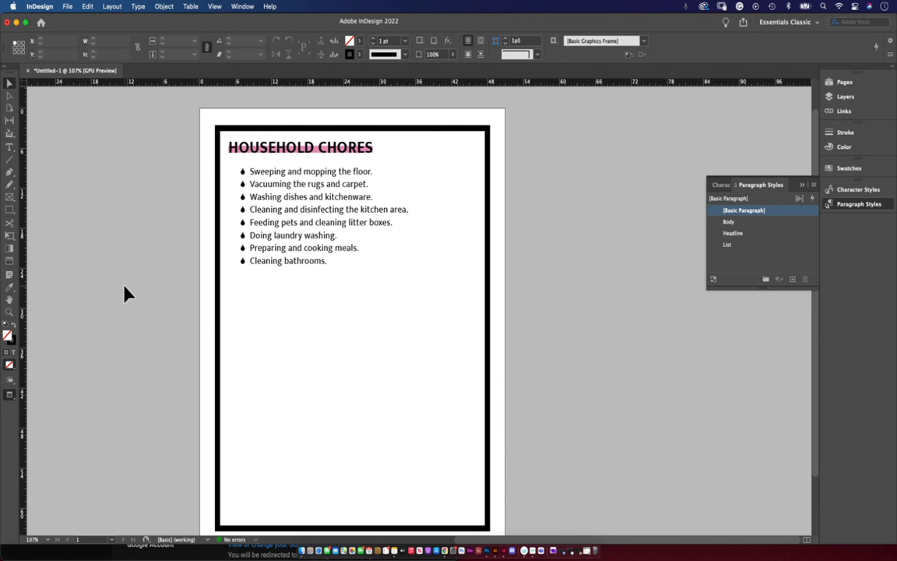
Step: Change the text frame's stroke color to the magenta swatch C=0 M=100 Y=0 K=0 and deselect the frame
{"action": "left_click", "coordinate": [252, 130]}
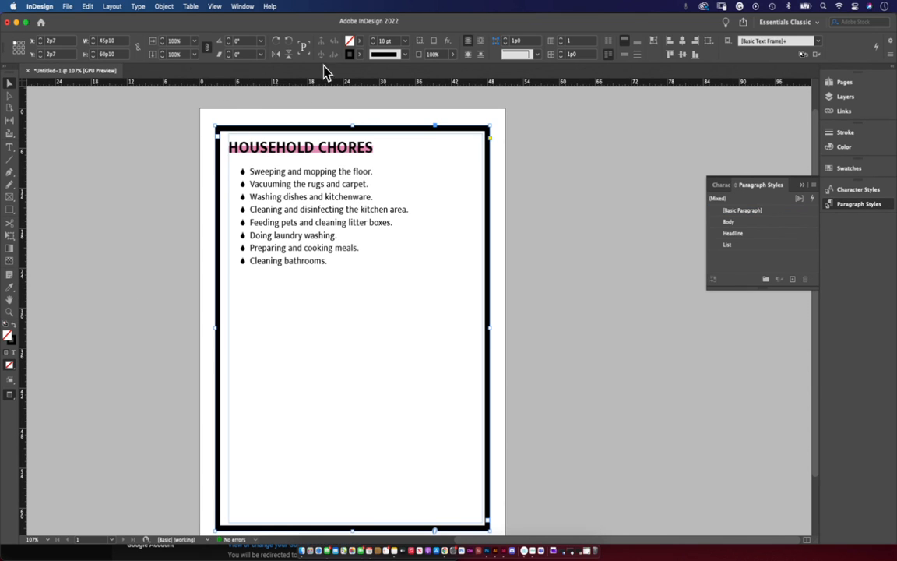
{"action": "left_click", "coordinate": [357, 54]}
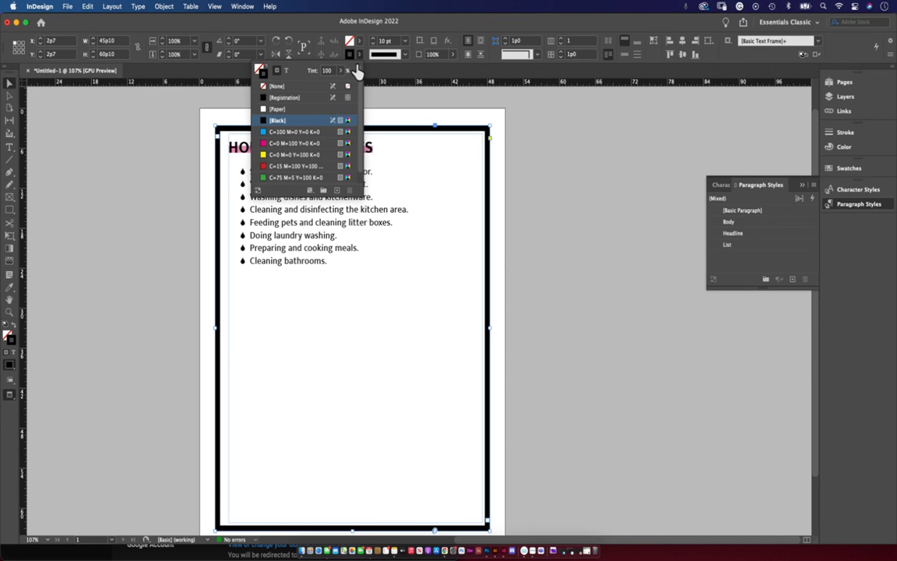
{"action": "left_click", "coordinate": [265, 143]}
{"action": "left_click", "coordinate": [153, 160]}
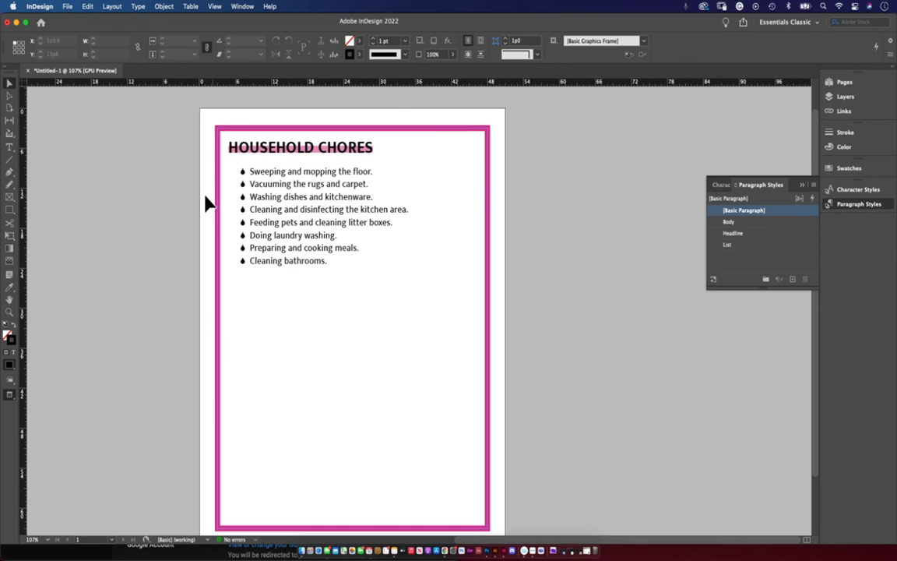
{"action": "scroll", "coordinate": [152, 187], "scroll_direction": "down", "scroll_amount": 1}
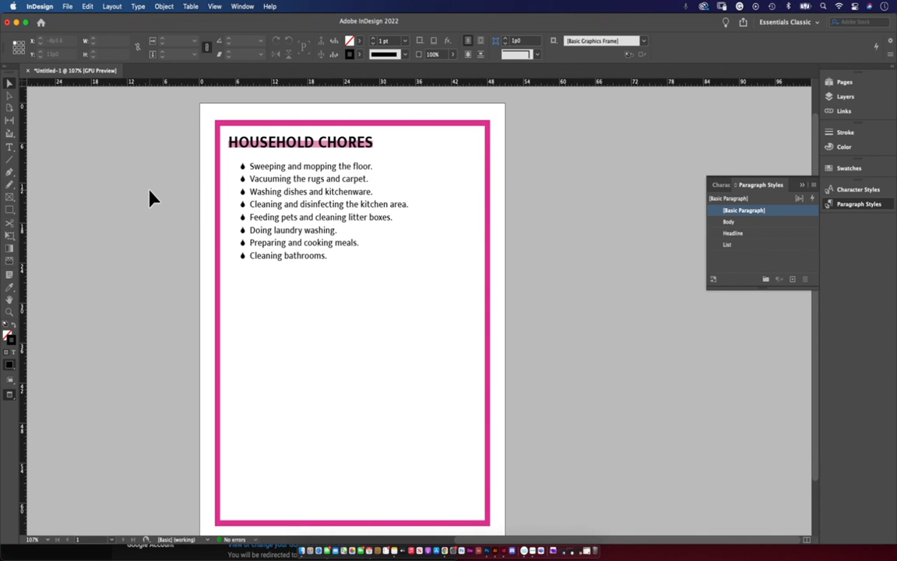